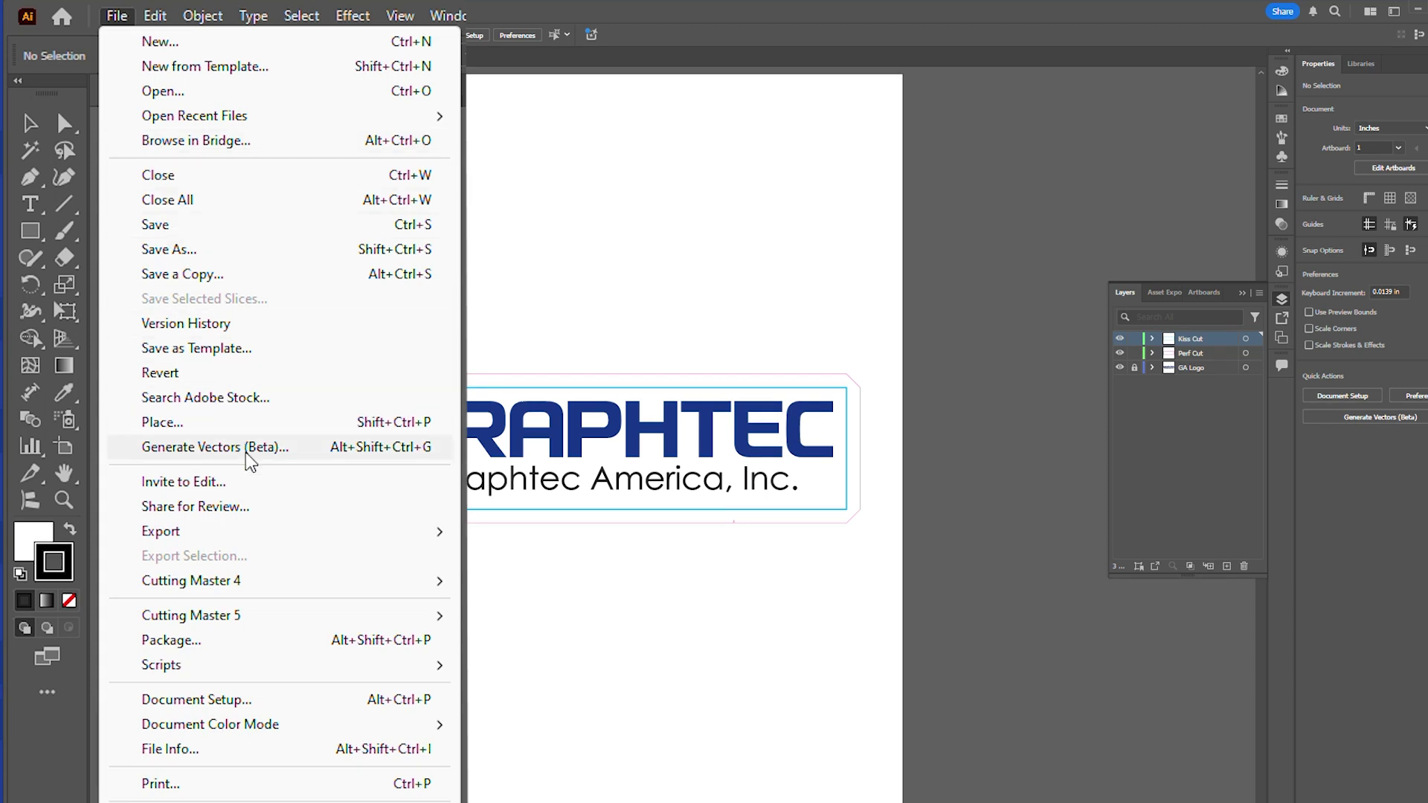
Send the Graphtec logo artwork from Illustrator to Cutting Master 5 through the File menu.
{"action": "mouse_move", "coordinate": [292, 631]}
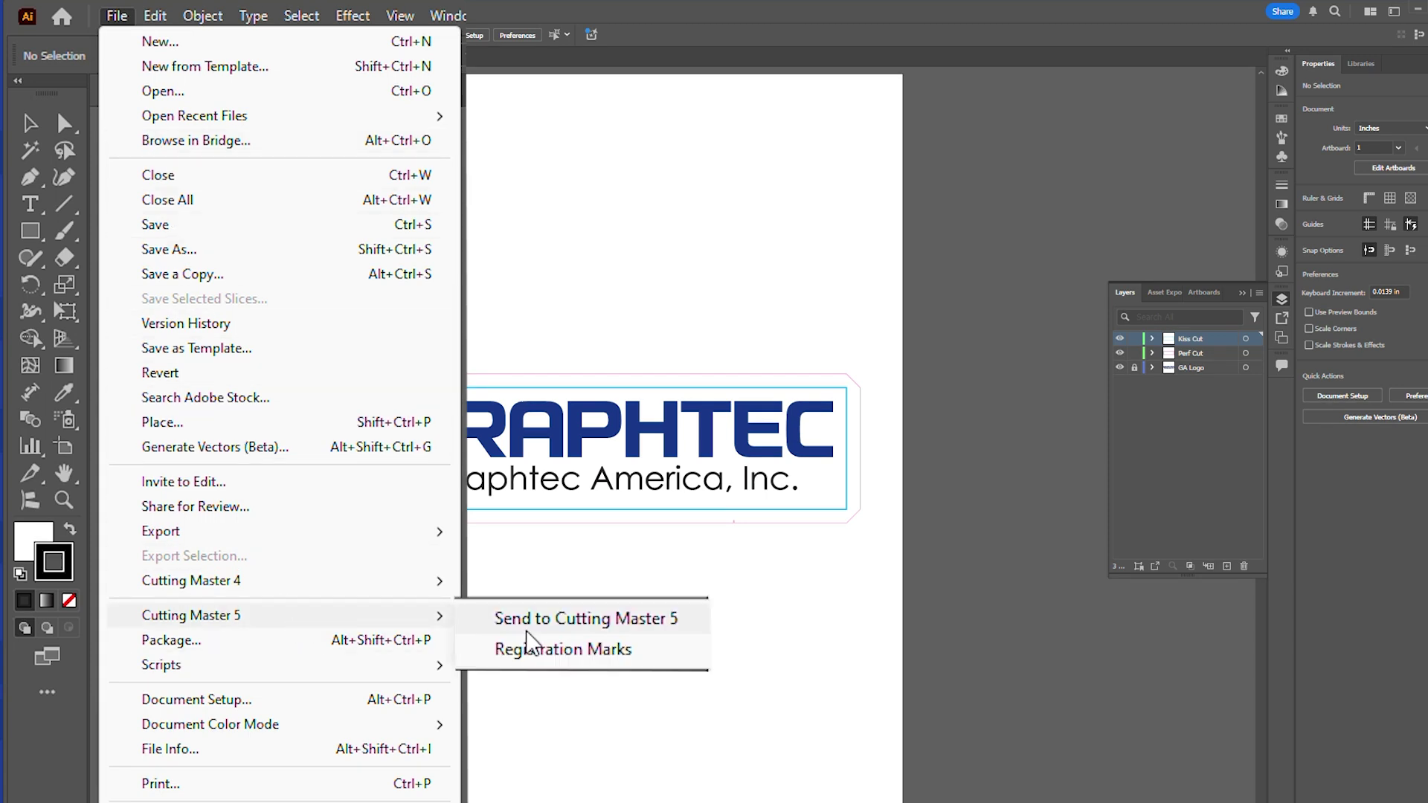
{"action": "left_click", "coordinate": [547, 625]}
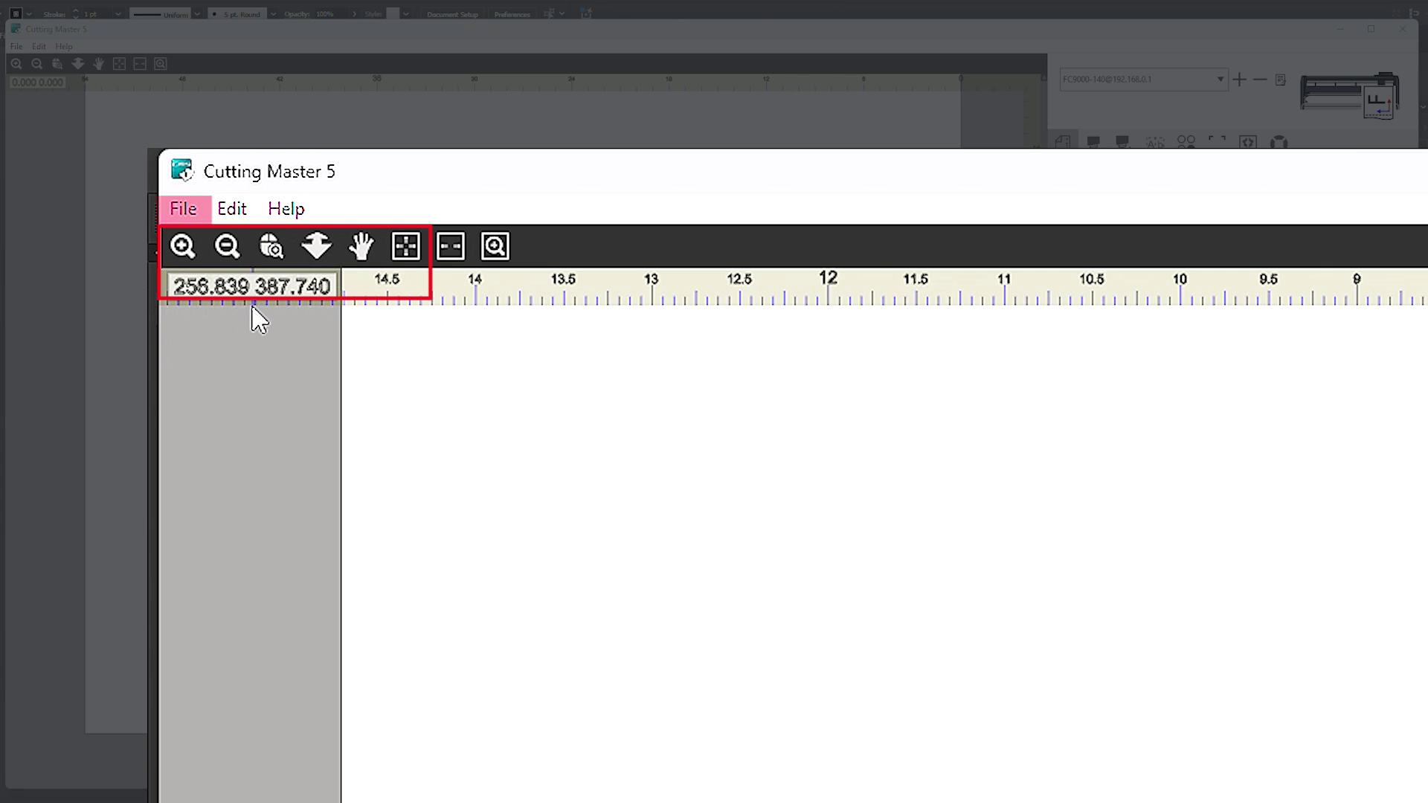
Look over the File, Edit and Help menus for the loaded Graphtec logo job.
{"action": "left_click", "coordinate": [182, 218]}
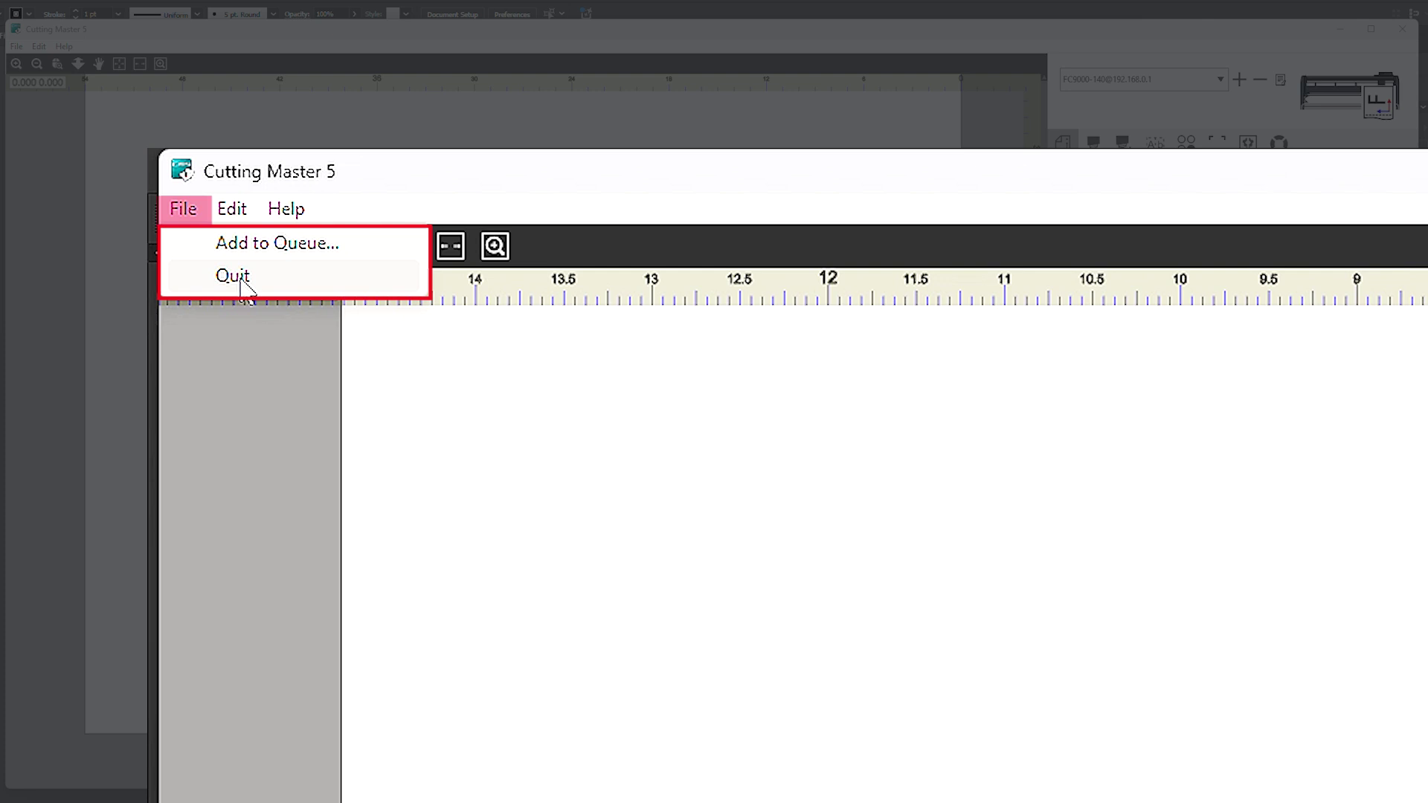
{"action": "mouse_move", "coordinate": [237, 211]}
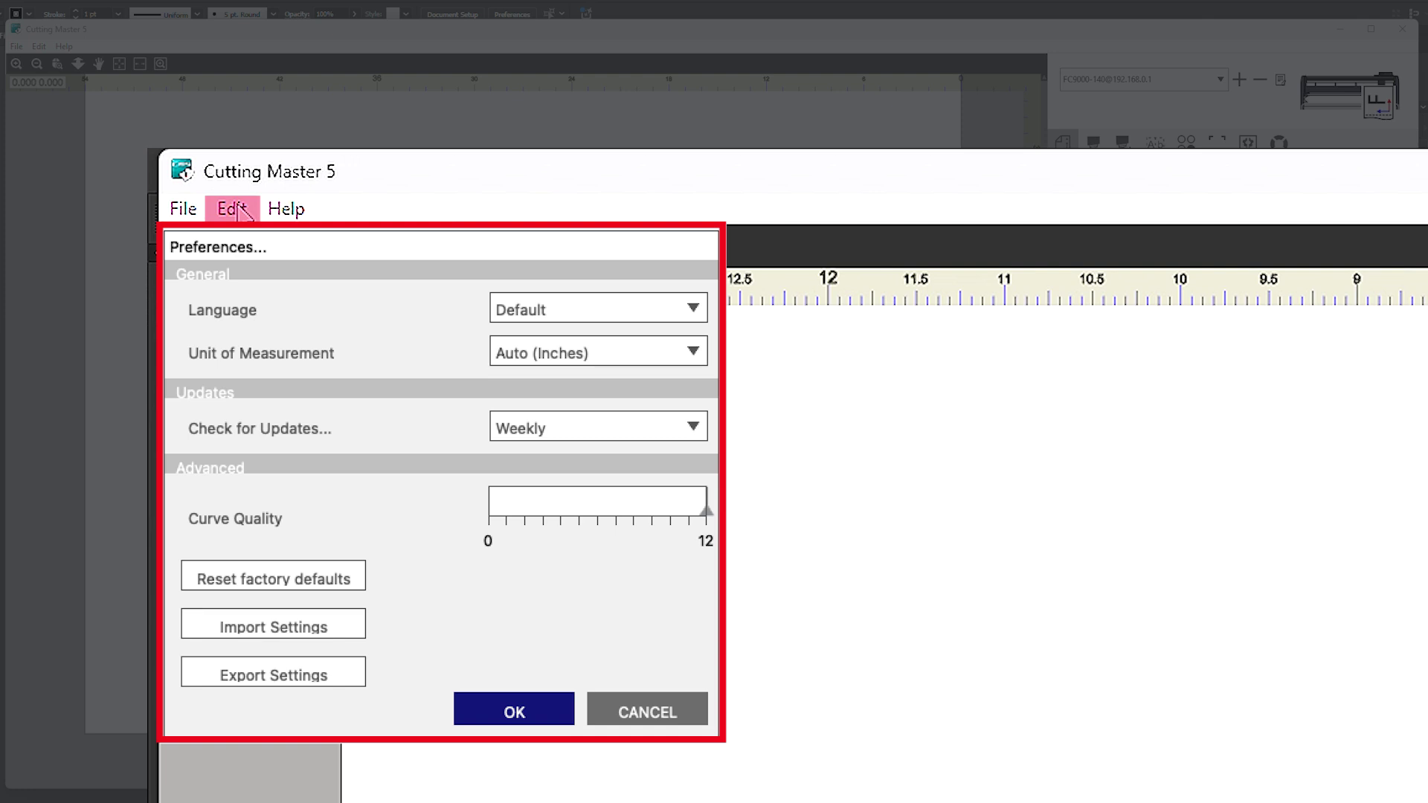
{"action": "mouse_move", "coordinate": [286, 209]}
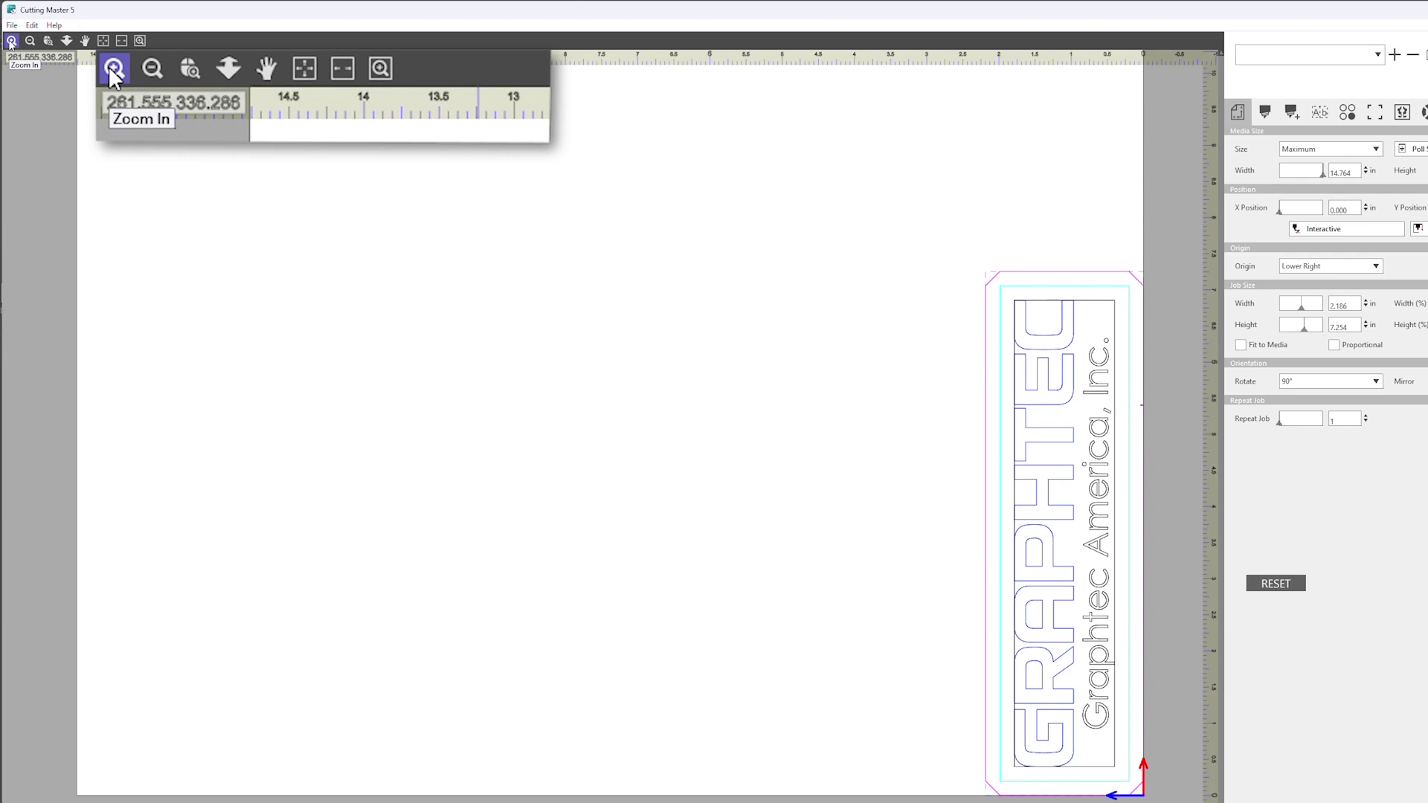
{"action": "left_click", "coordinate": [11, 42]}
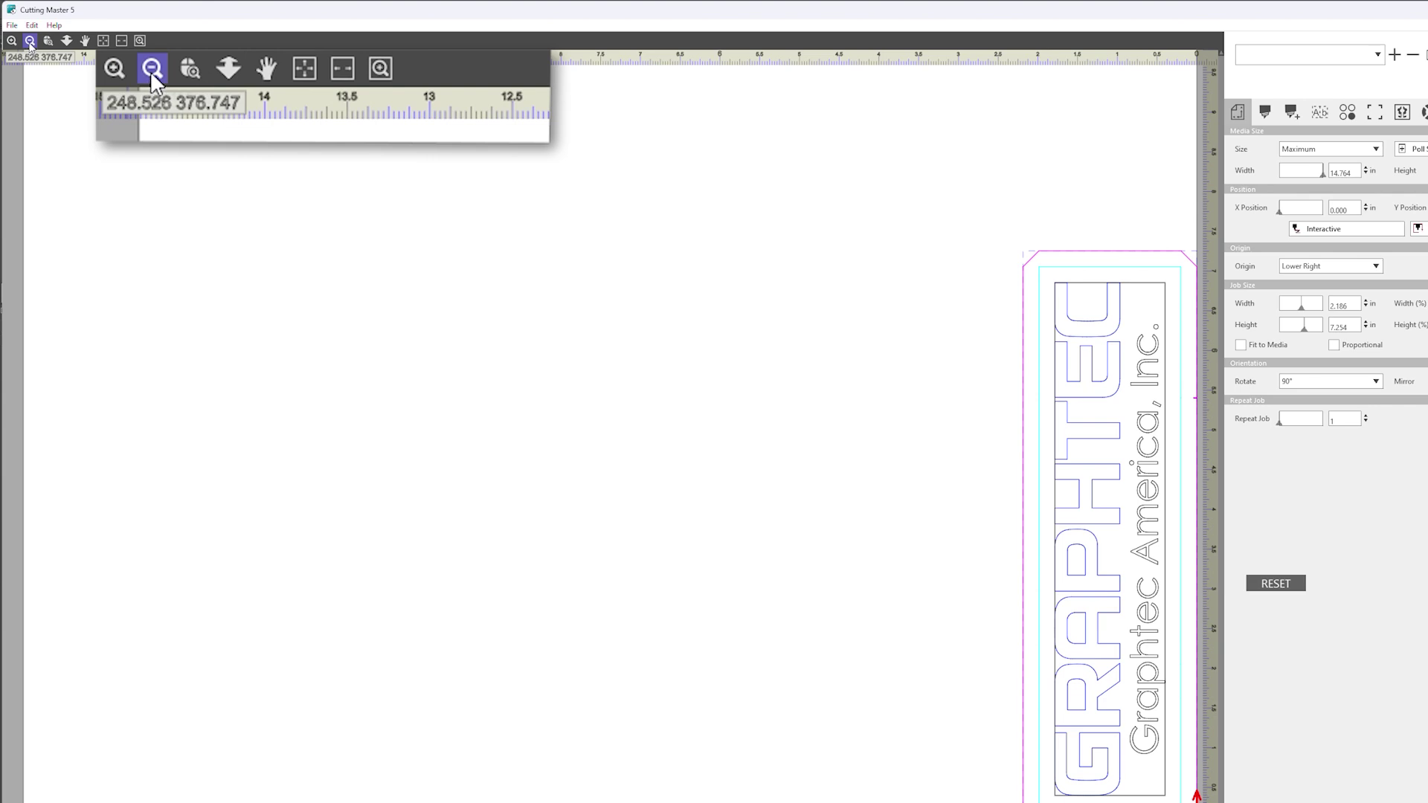
{"action": "left_click", "coordinate": [30, 41]}
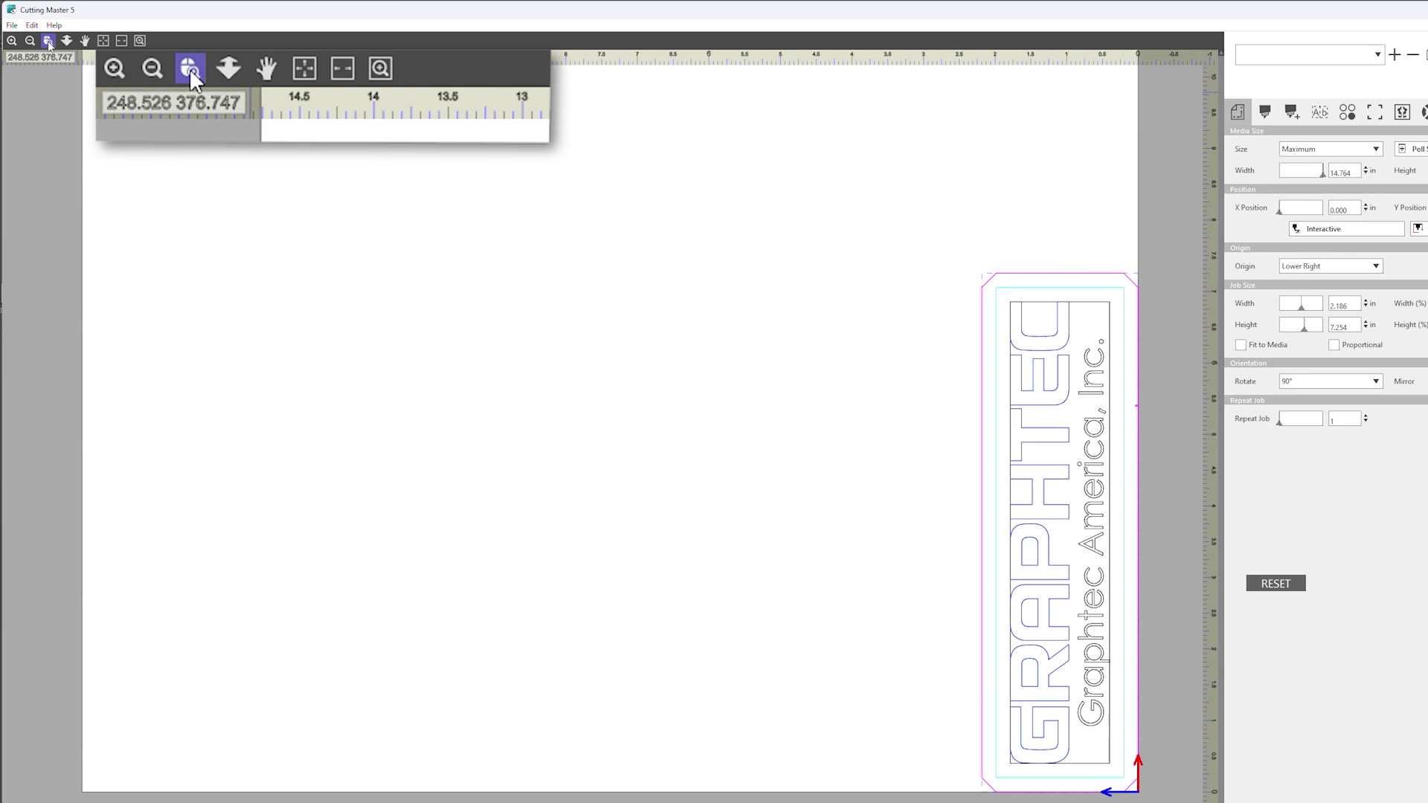
{"action": "left_click", "coordinate": [47, 41]}
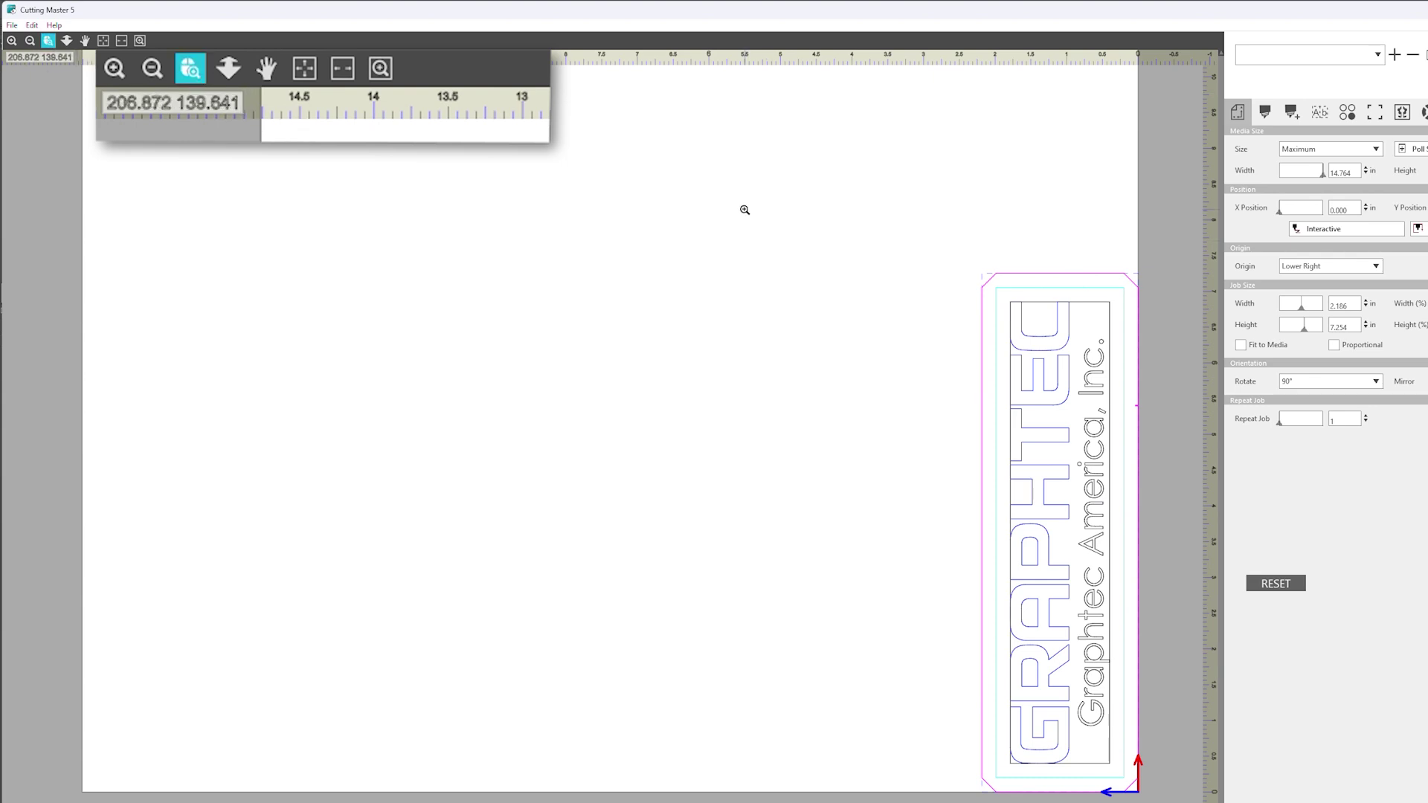
{"action": "left_click_drag", "start_coordinate": [745, 209], "coordinate": [1162, 800]}
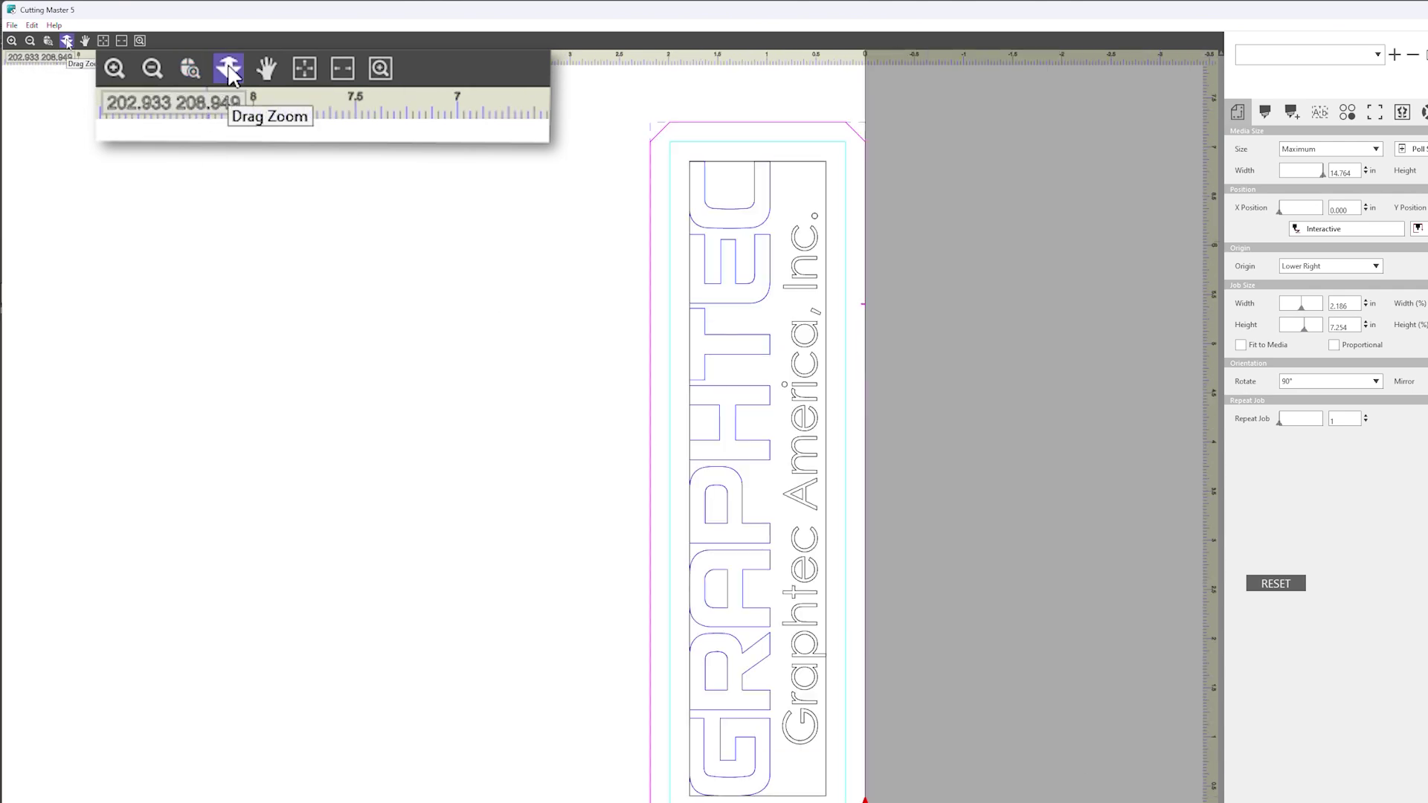
{"action": "left_click", "coordinate": [229, 72]}
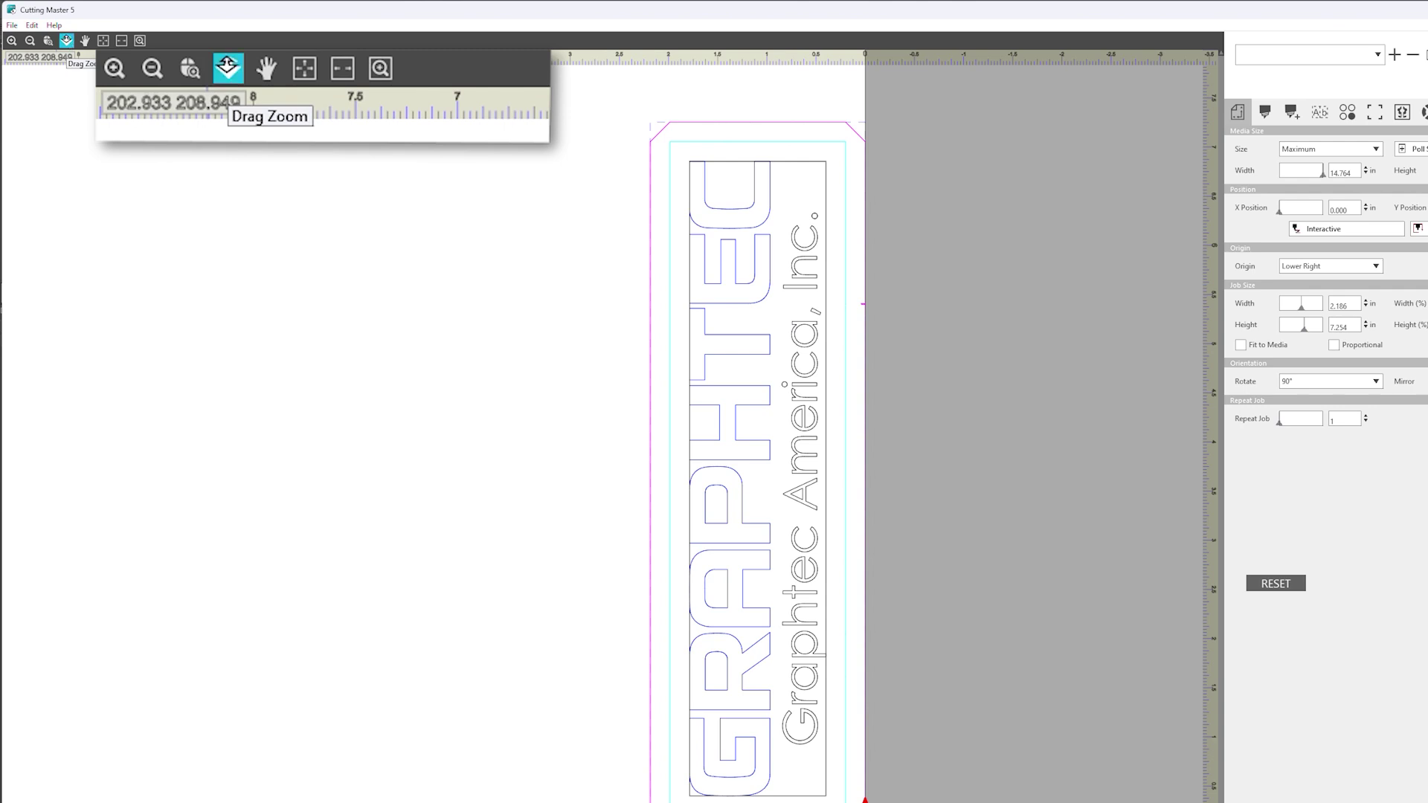
{"action": "left_click_drag", "start_coordinate": [255, 243], "coordinate": [162, 249]}
{"action": "left_click", "coordinate": [85, 40]}
{"action": "left_click_drag", "start_coordinate": [350, 332], "coordinate": [624, 328]}
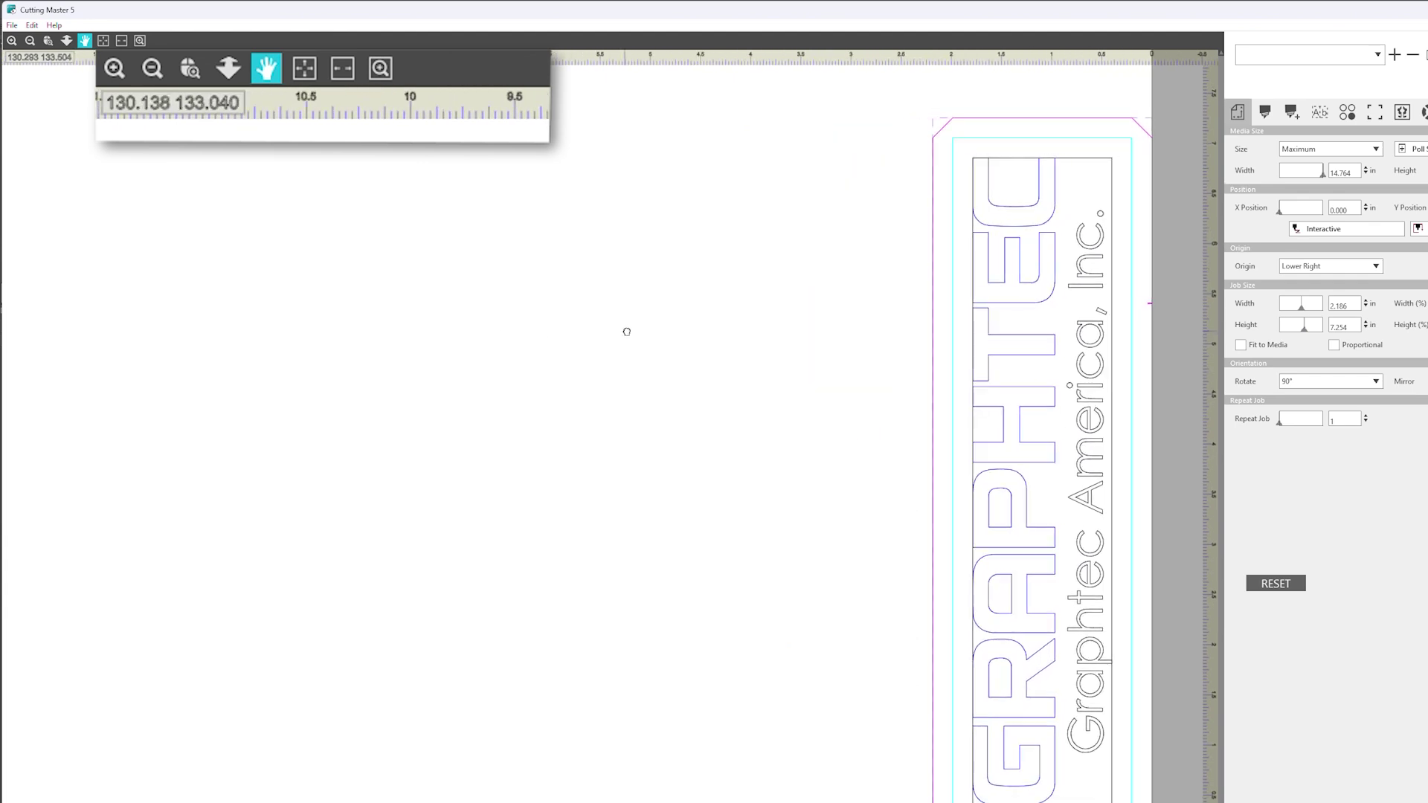
{"action": "left_click", "coordinate": [104, 41]}
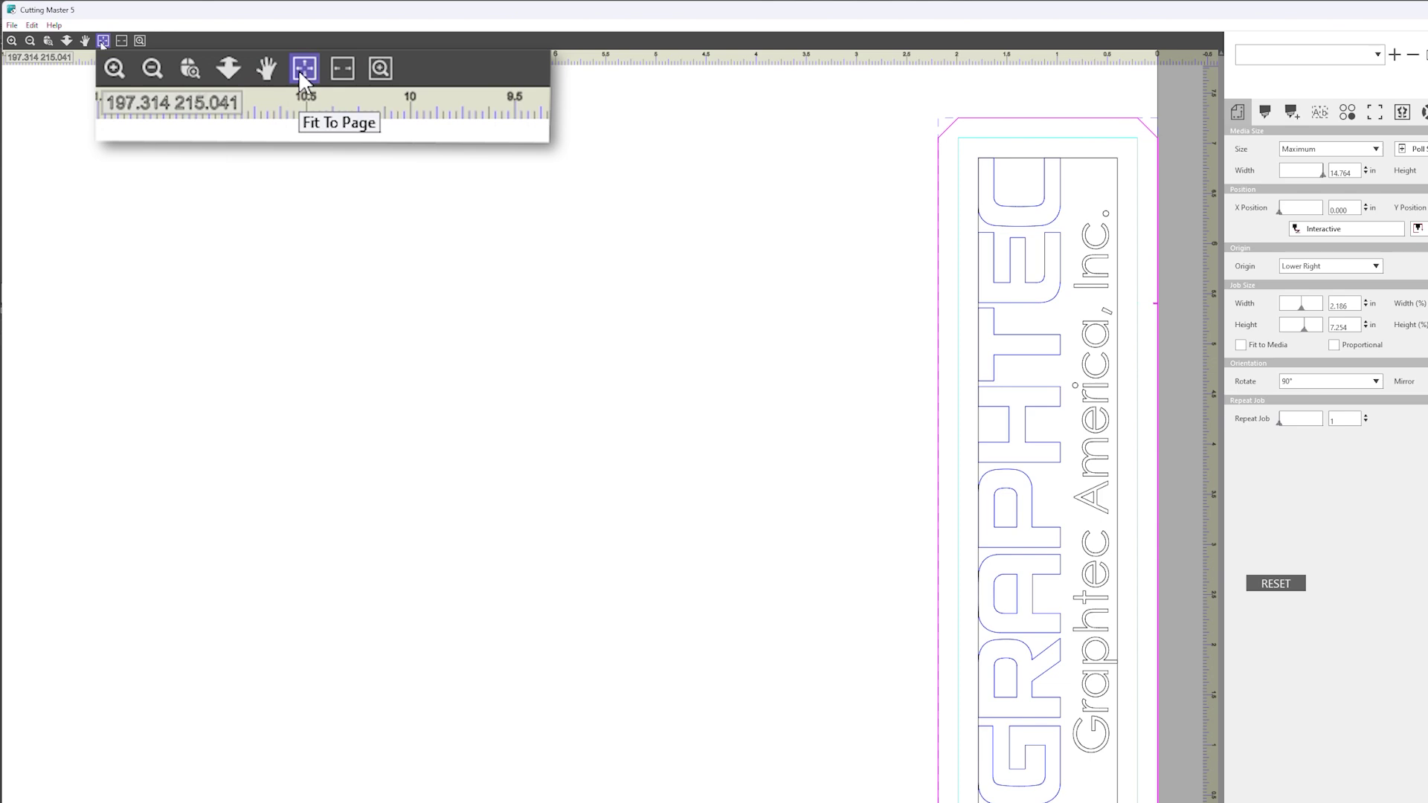
{"action": "left_click", "coordinate": [103, 41]}
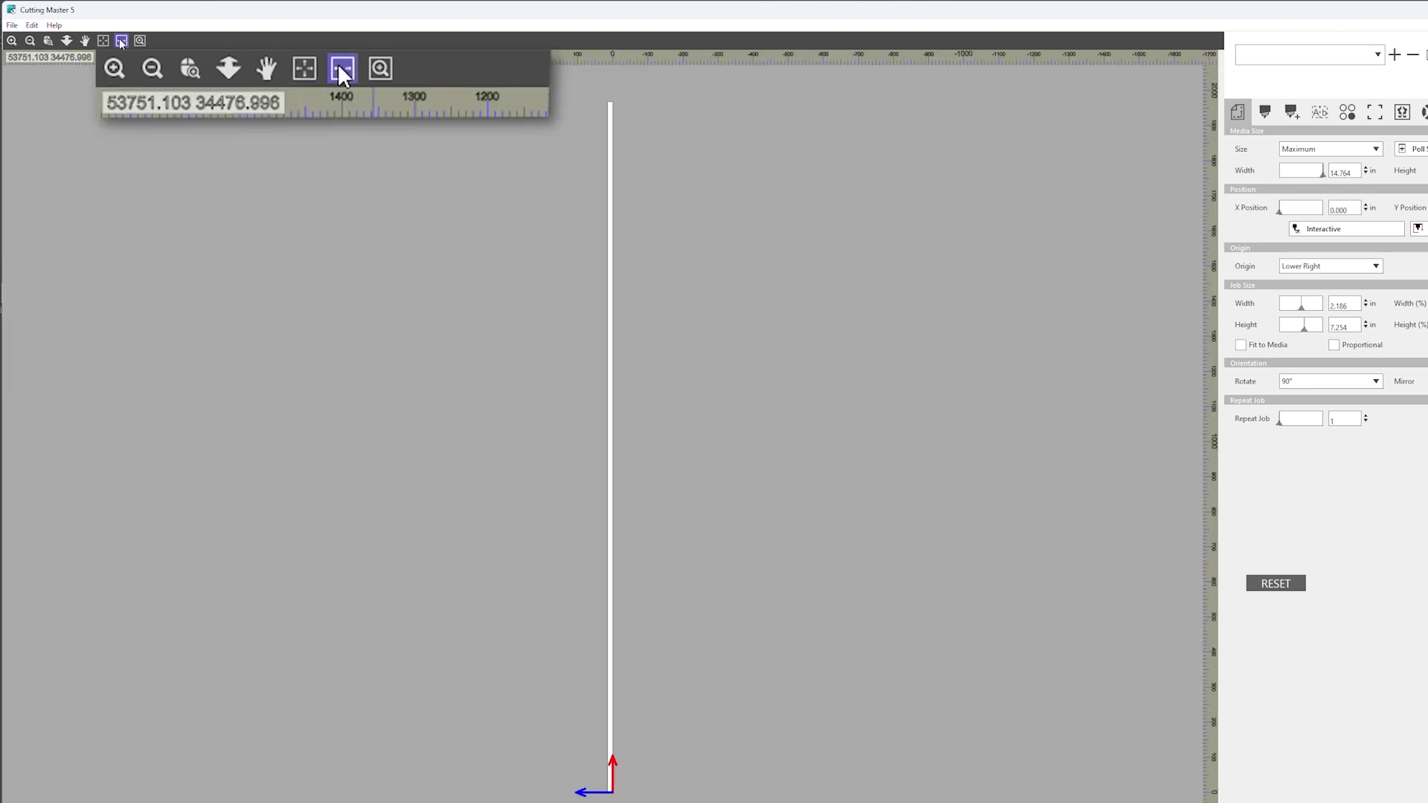
{"action": "left_click", "coordinate": [121, 41]}
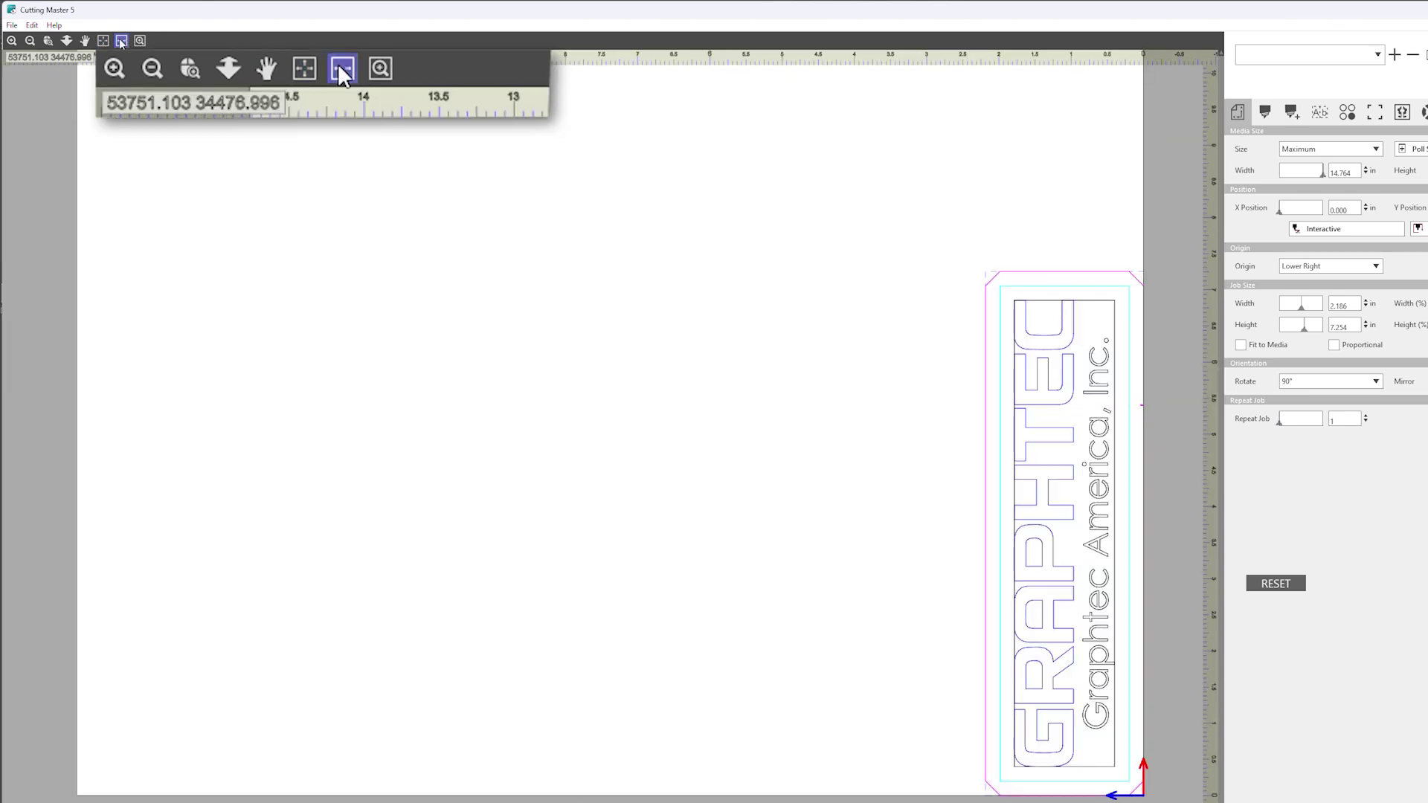
{"action": "left_click", "coordinate": [121, 41]}
{"action": "left_click", "coordinate": [140, 41]}
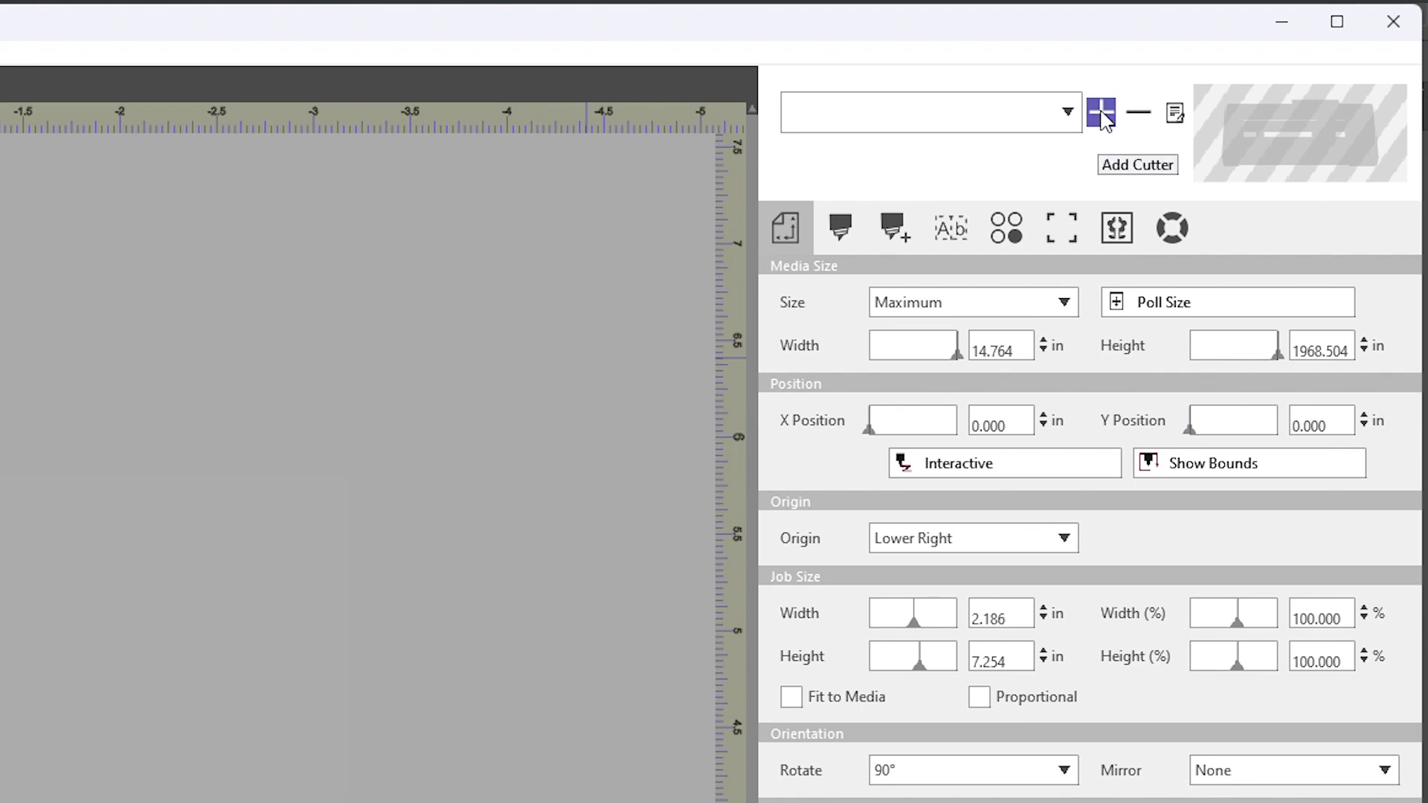
Add the networked FC9000-140 cutter from a search, pass its connection test, and confirm it.
{"action": "left_click", "coordinate": [1102, 113]}
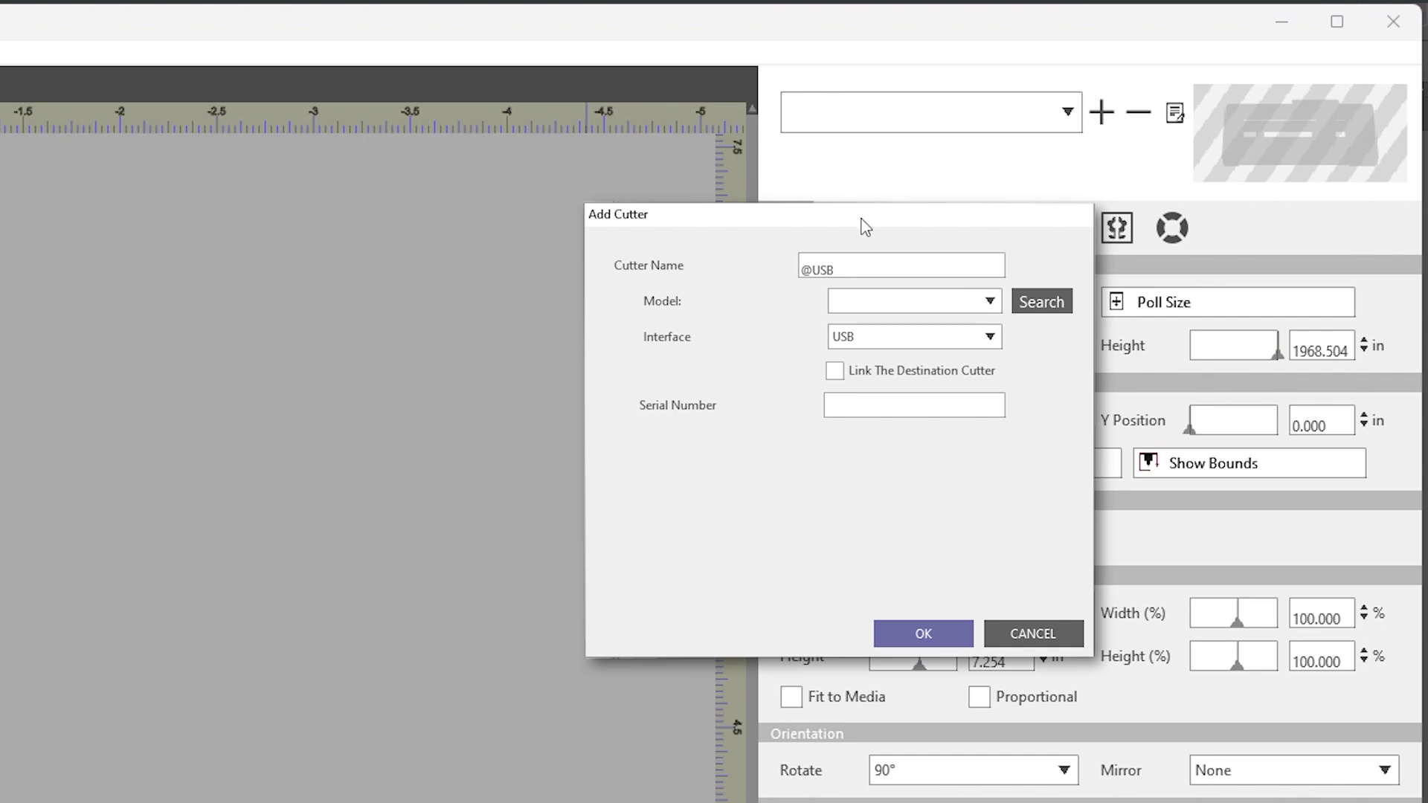
{"action": "left_click", "coordinate": [1057, 307]}
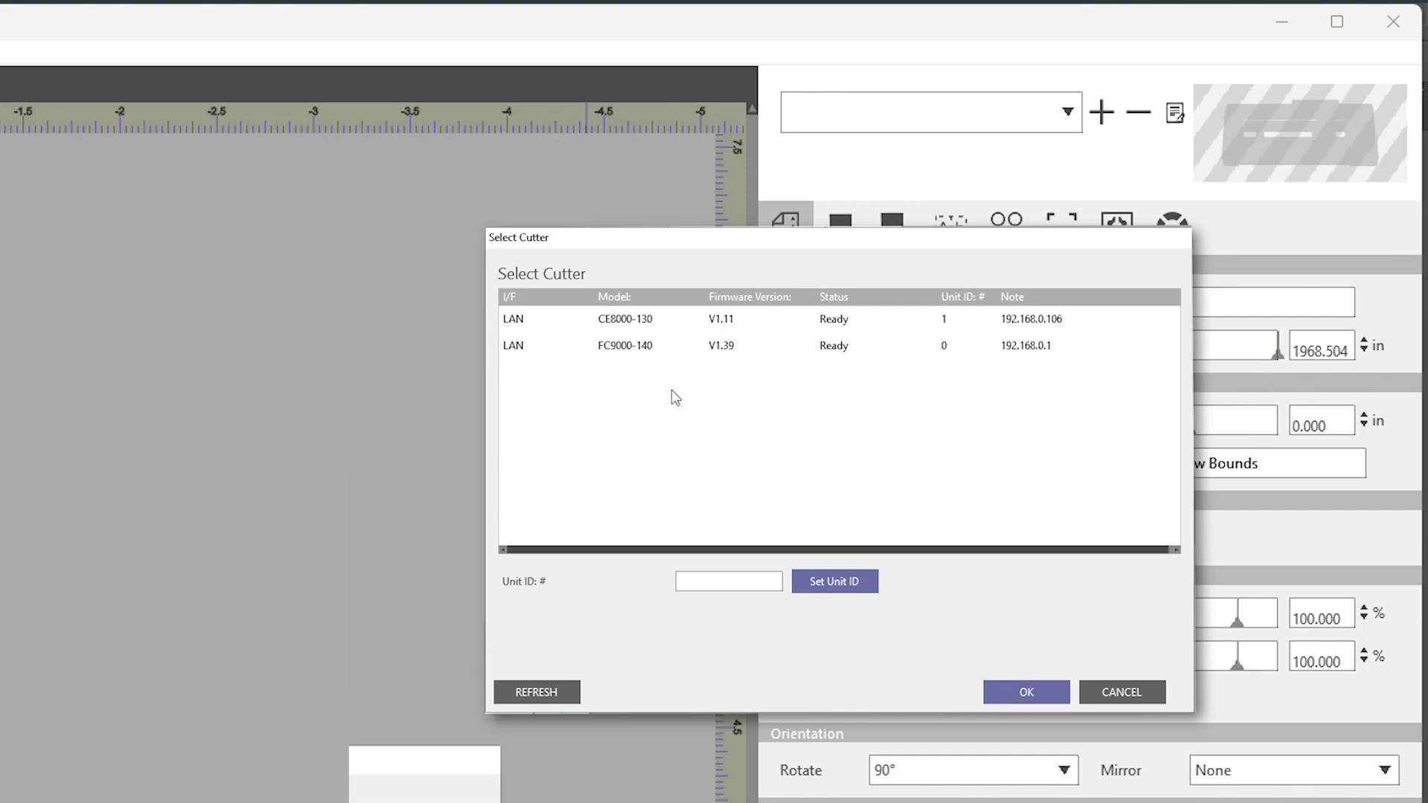
{"action": "left_click", "coordinate": [651, 357]}
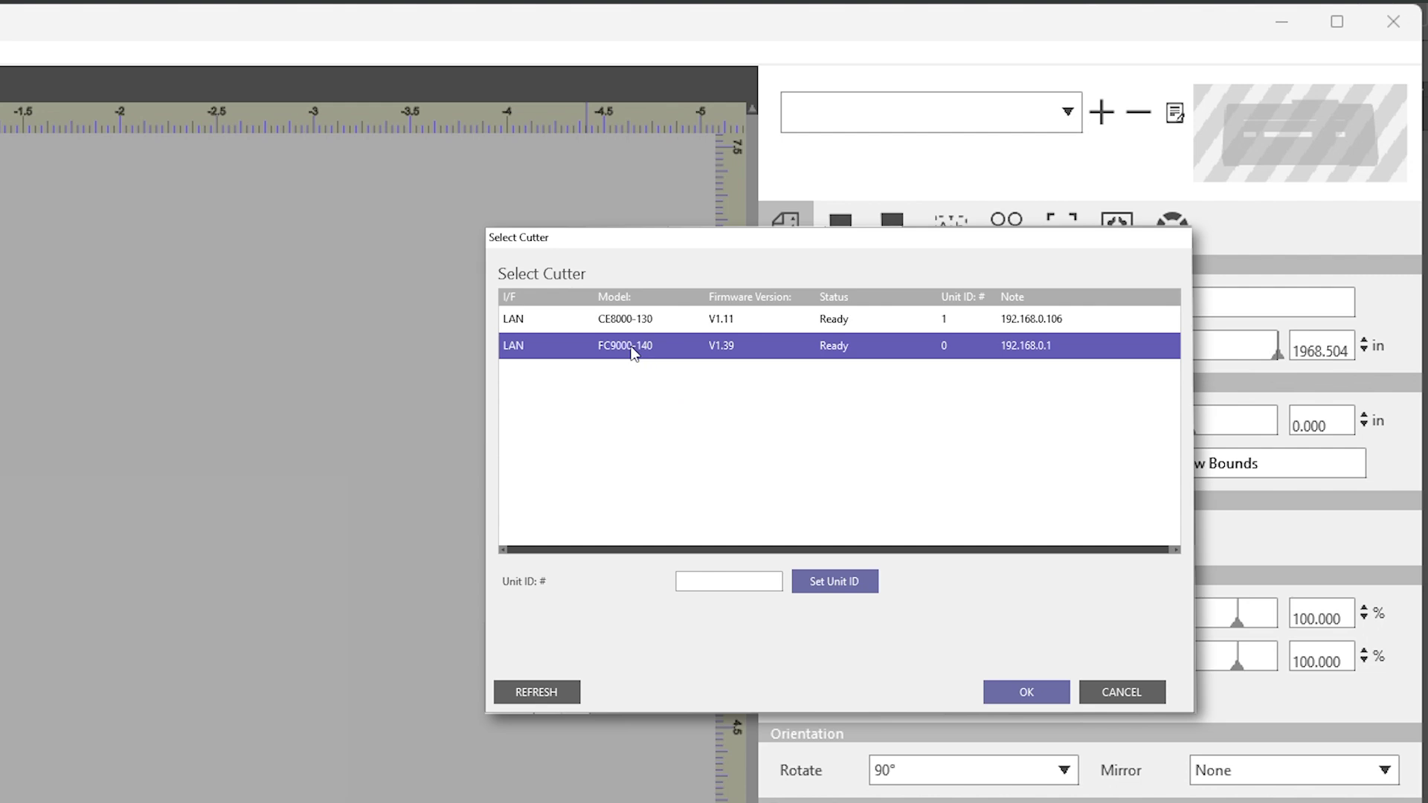
{"action": "left_click", "coordinate": [702, 354]}
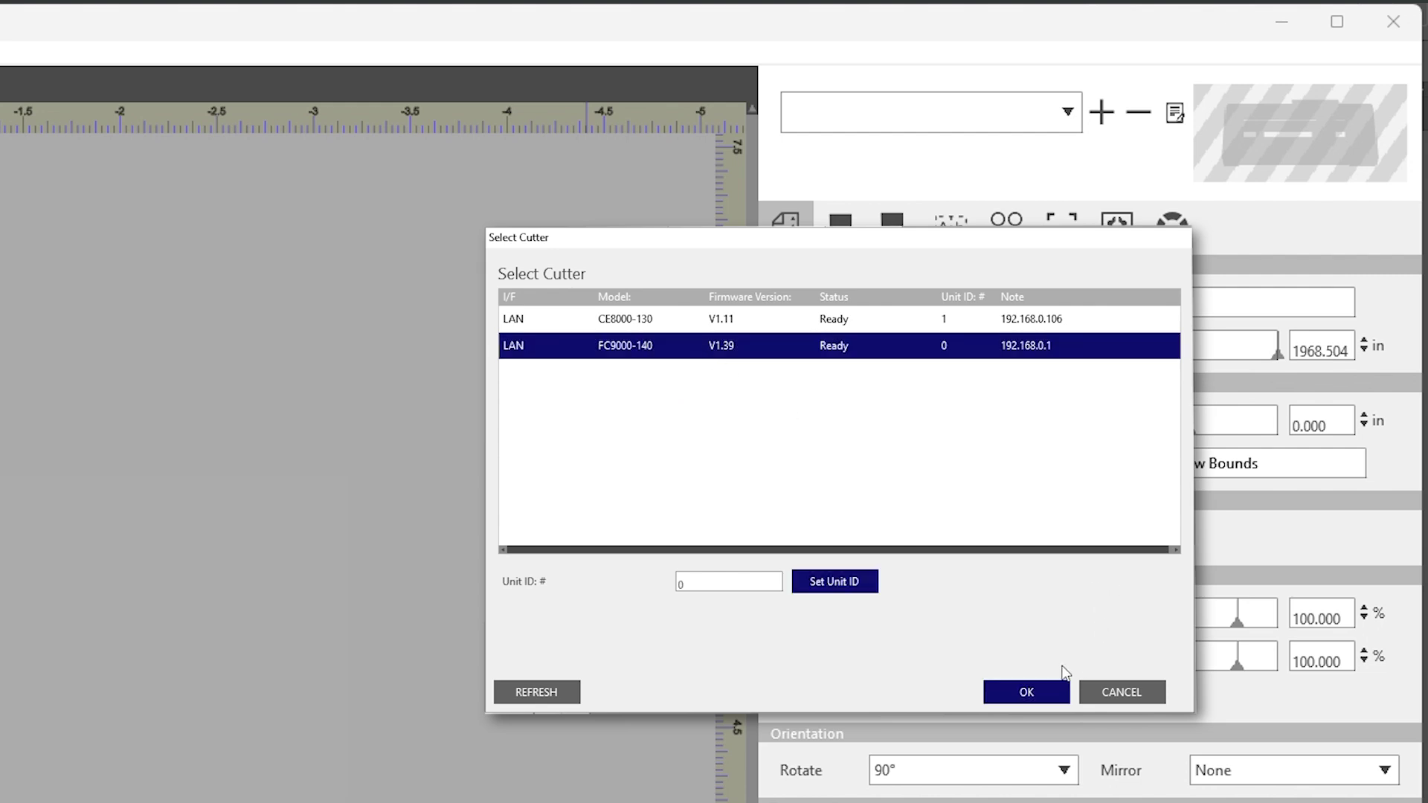
{"action": "left_click", "coordinate": [1026, 692]}
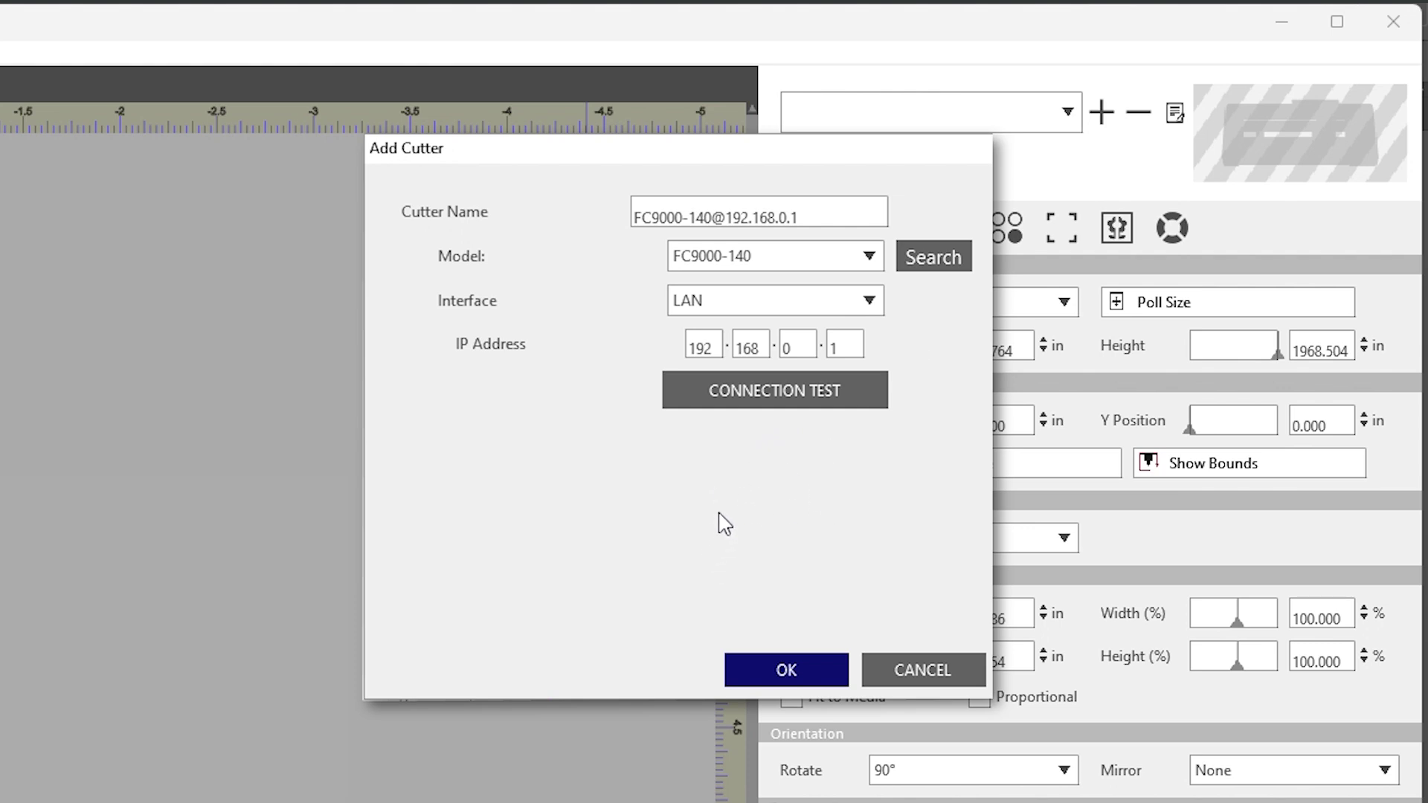
{"action": "left_click", "coordinate": [802, 404]}
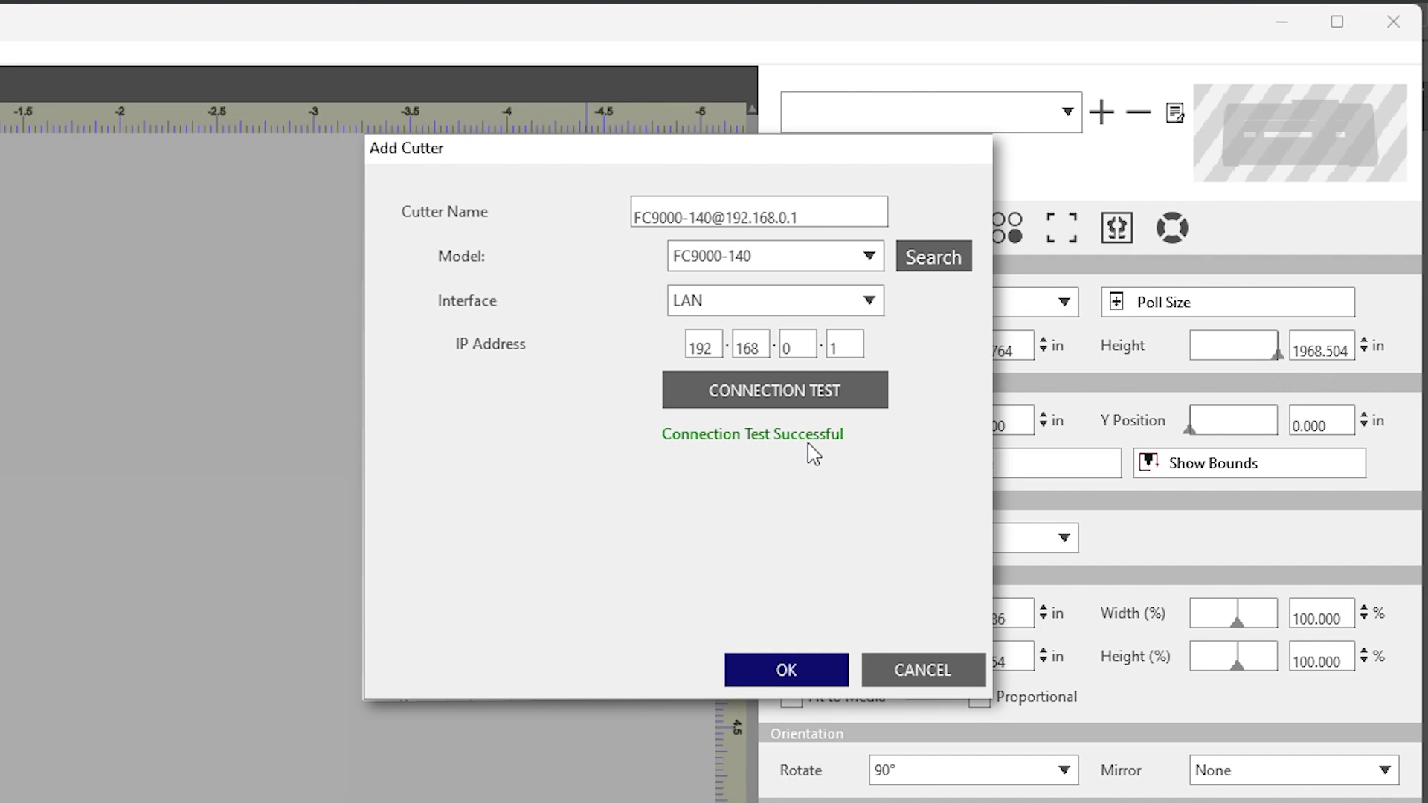
{"action": "left_click", "coordinate": [790, 670]}
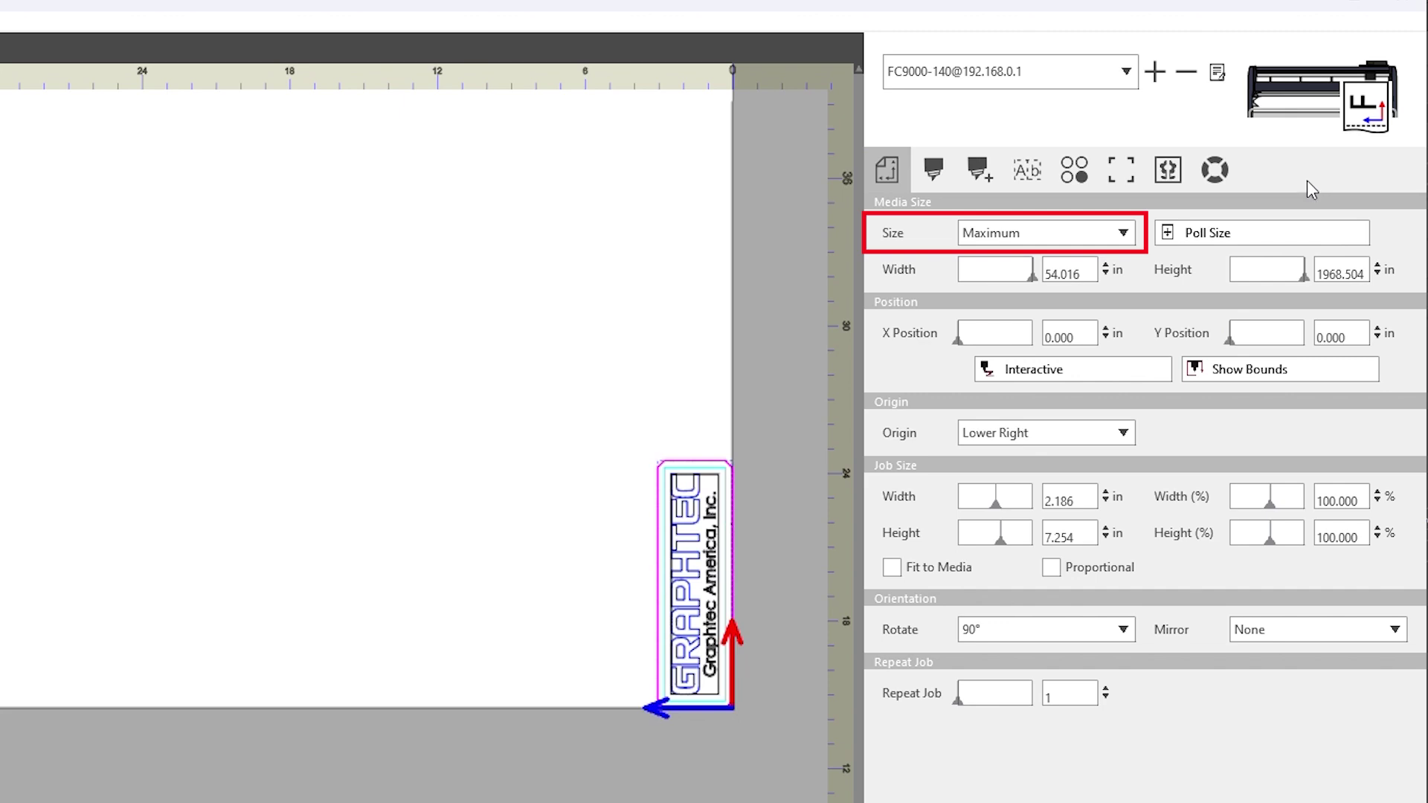
Poll the cutter so the media becomes Custom at 22.992 × 1078 in.
{"action": "left_click", "coordinate": [1168, 236]}
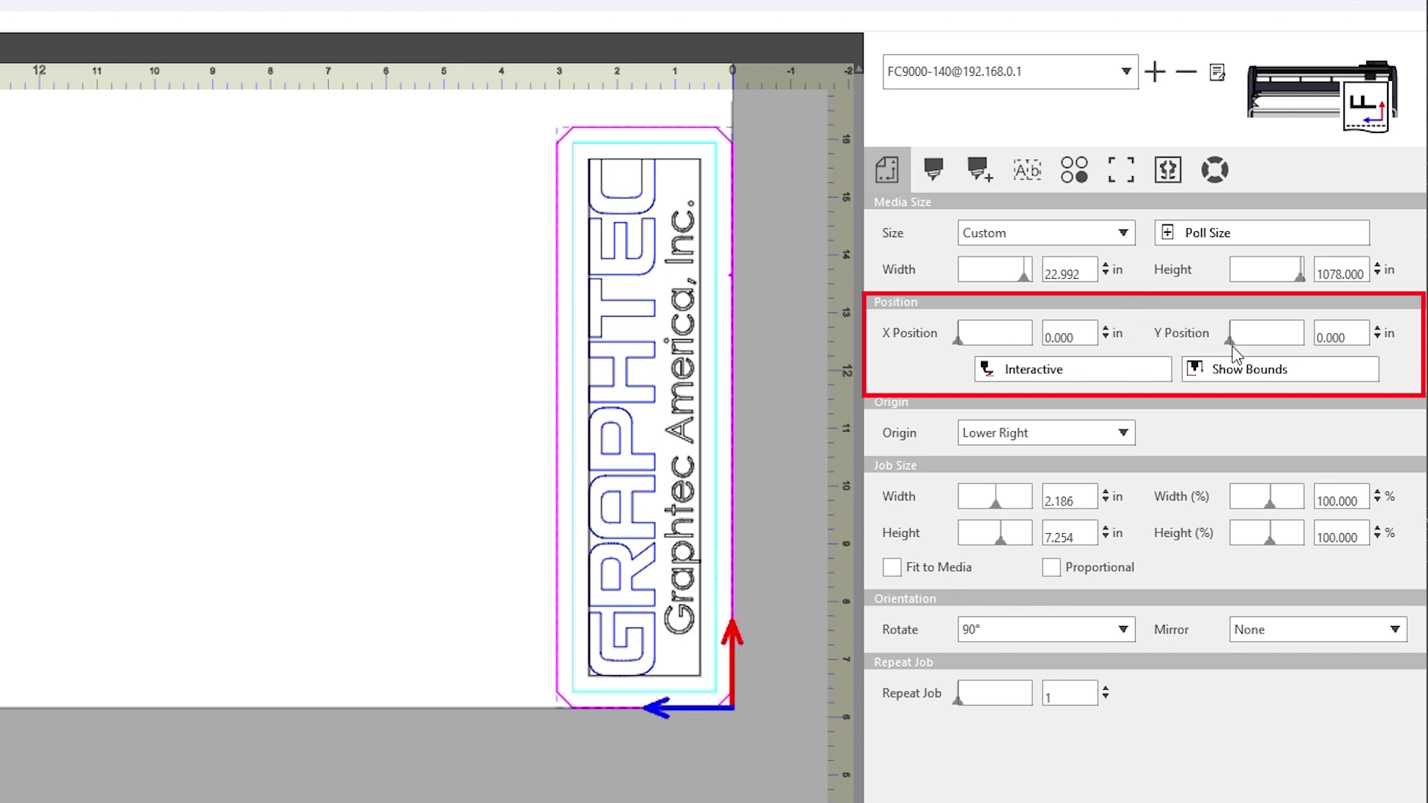
{"action": "mouse_move", "coordinate": [1233, 350]}
{"action": "left_mouse_down"}
{"action": "mouse_move", "coordinate": [1251, 349]}
{"action": "mouse_move", "coordinate": [1221, 349]}
{"action": "left_mouse_up"}
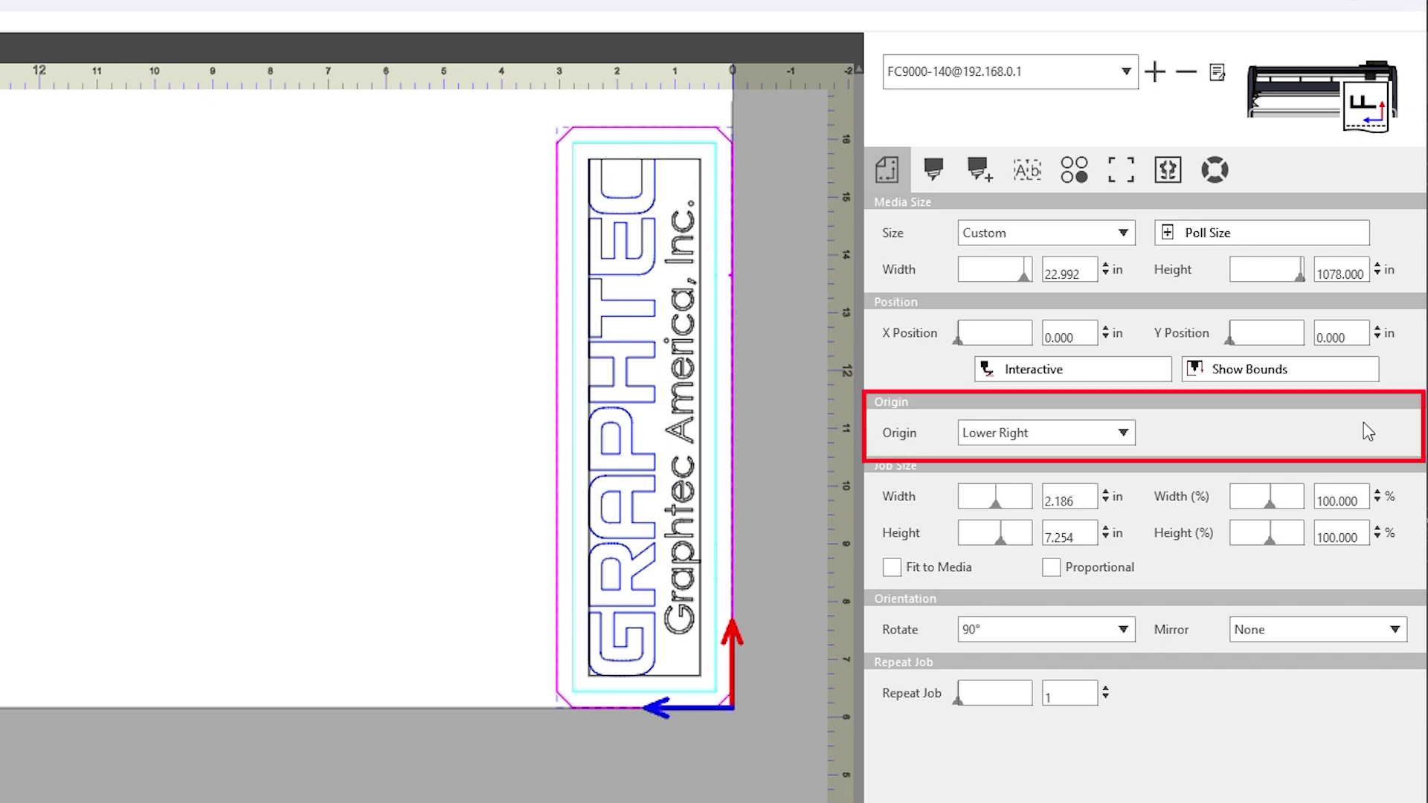
{"action": "left_click", "coordinate": [1123, 433]}
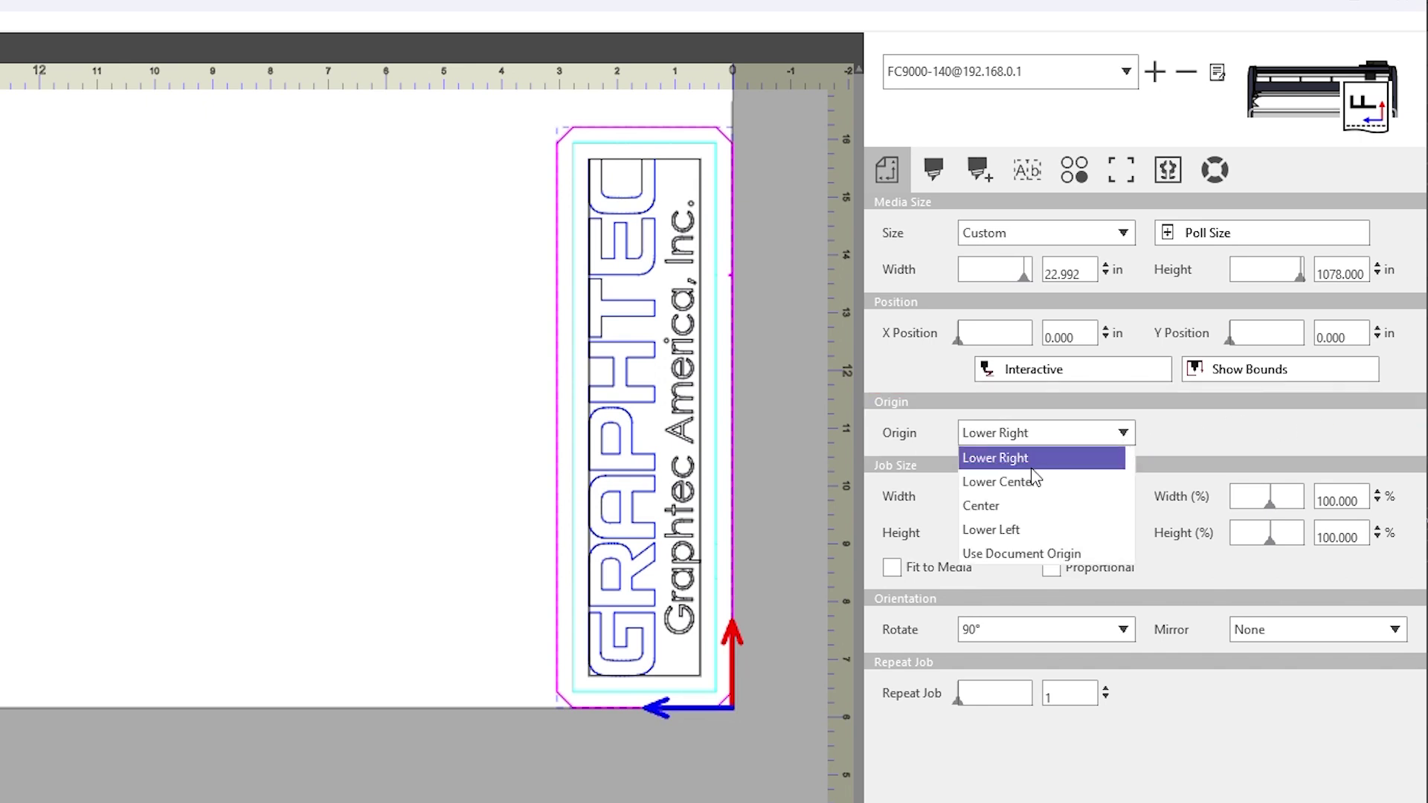
{"action": "left_click", "coordinate": [1034, 484]}
{"action": "left_click", "coordinate": [1123, 432]}
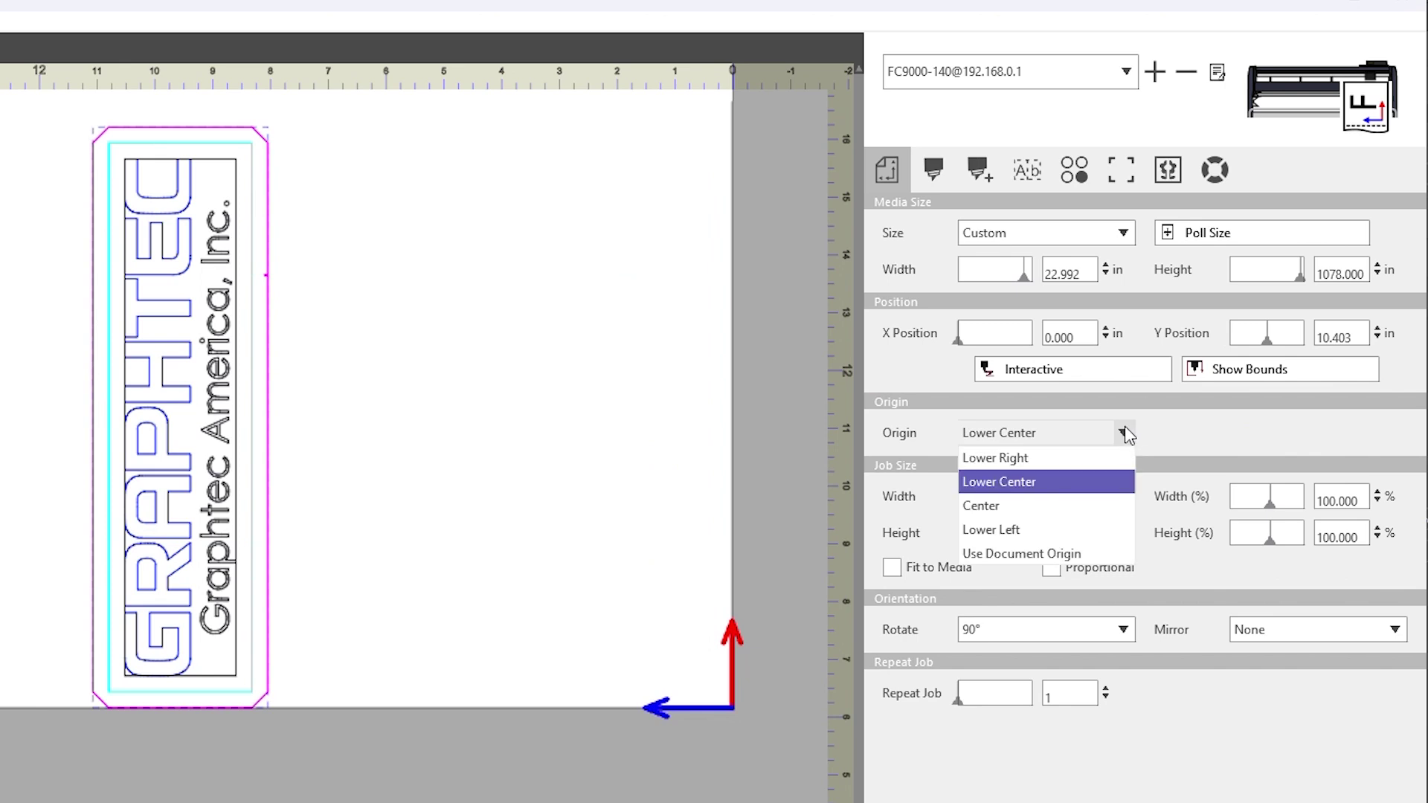
{"action": "left_click", "coordinate": [1028, 462]}
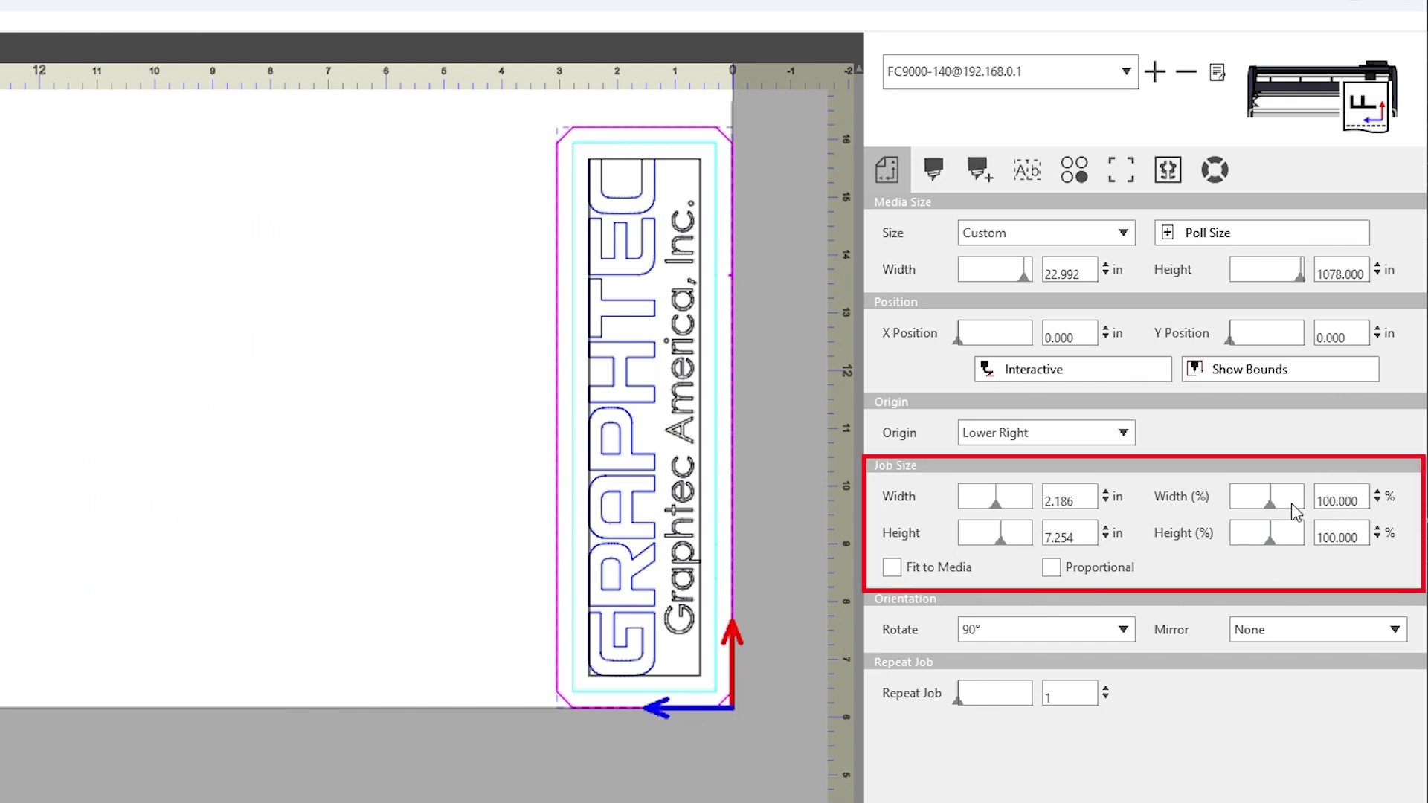
Set the logo's width to 110% (2.405 in wide), then start entering 100.
{"action": "left_click_drag", "start_coordinate": [1271, 503], "coordinate": [1271, 505]}
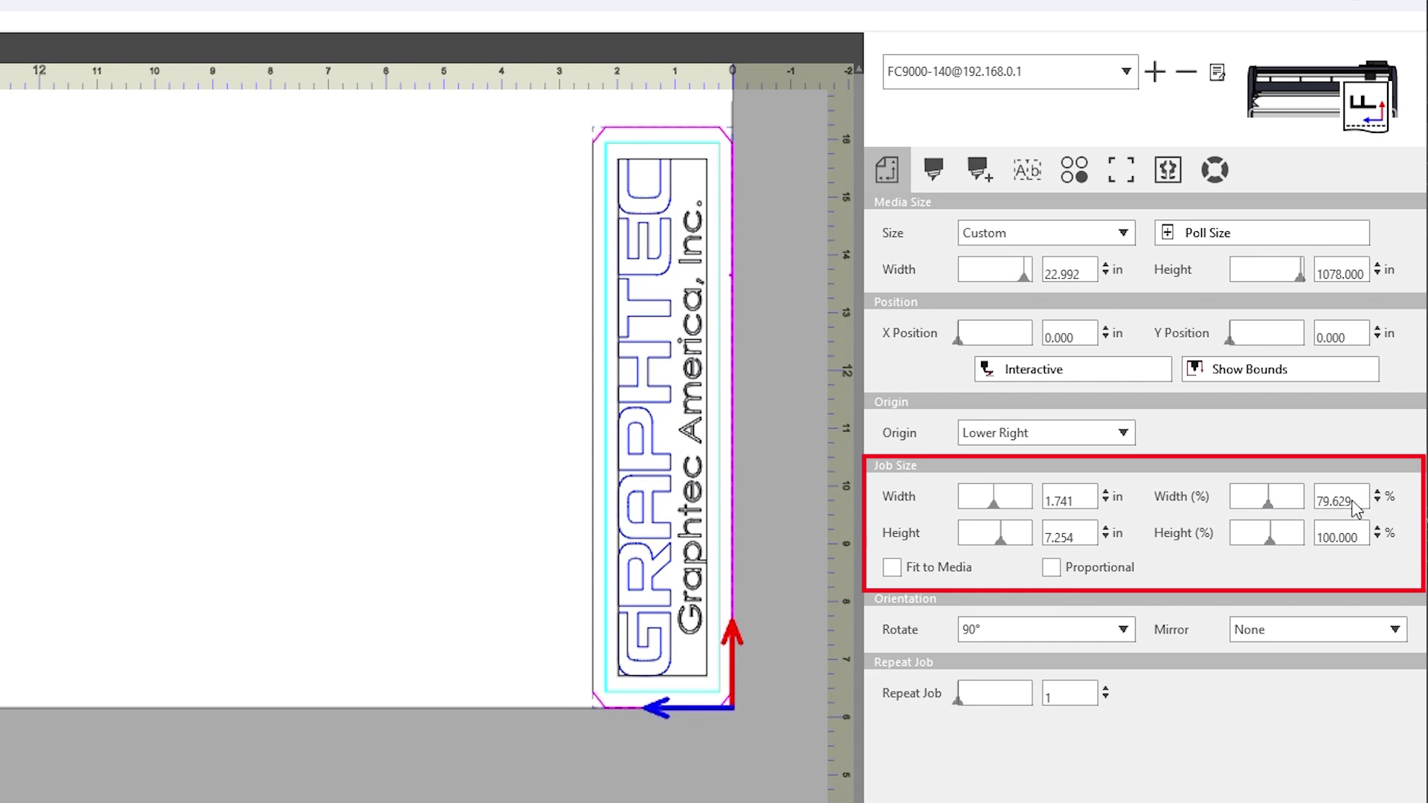
{"action": "left_click_drag", "start_coordinate": [1360, 501], "coordinate": [1298, 499]}
{"action": "type", "text": "110"}
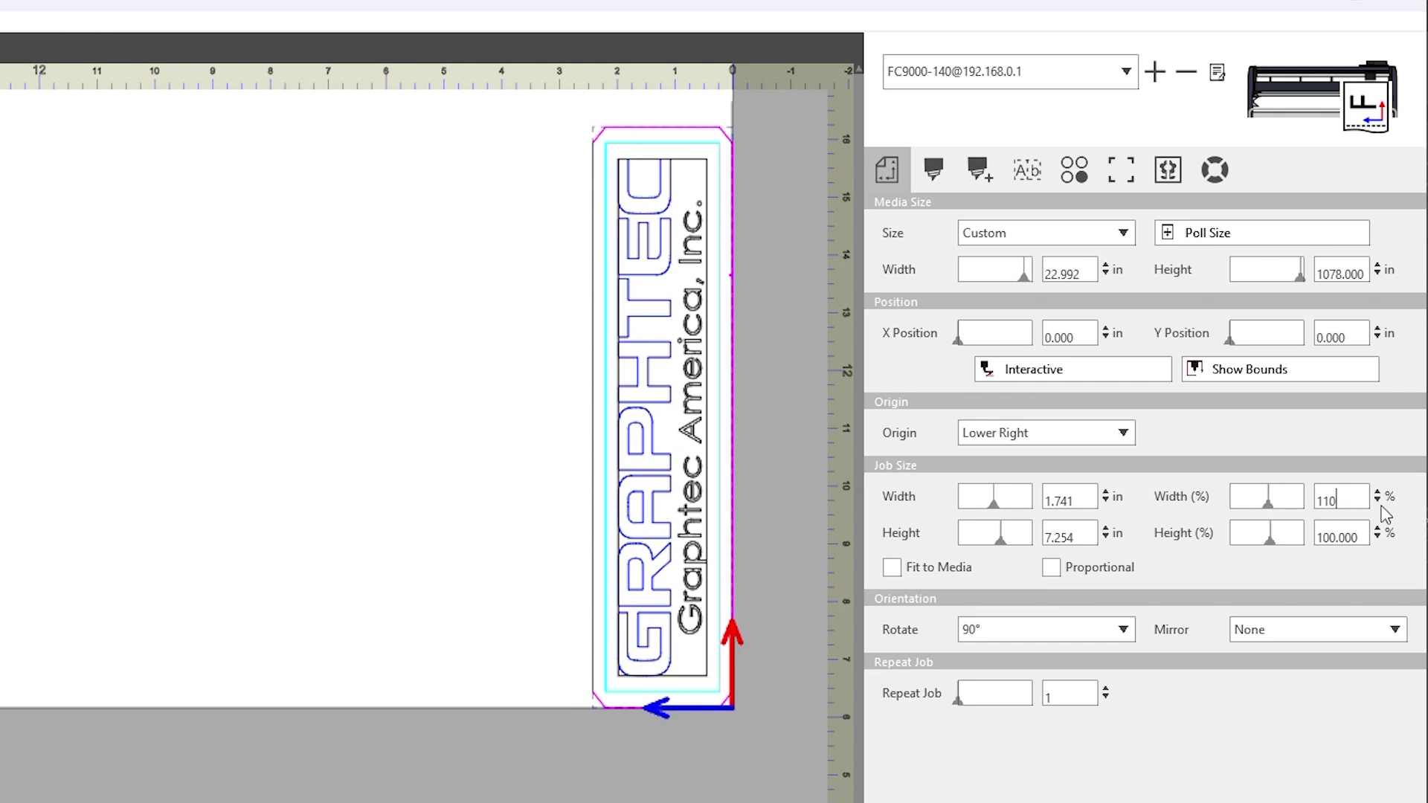
{"action": "key", "text": "Return"}
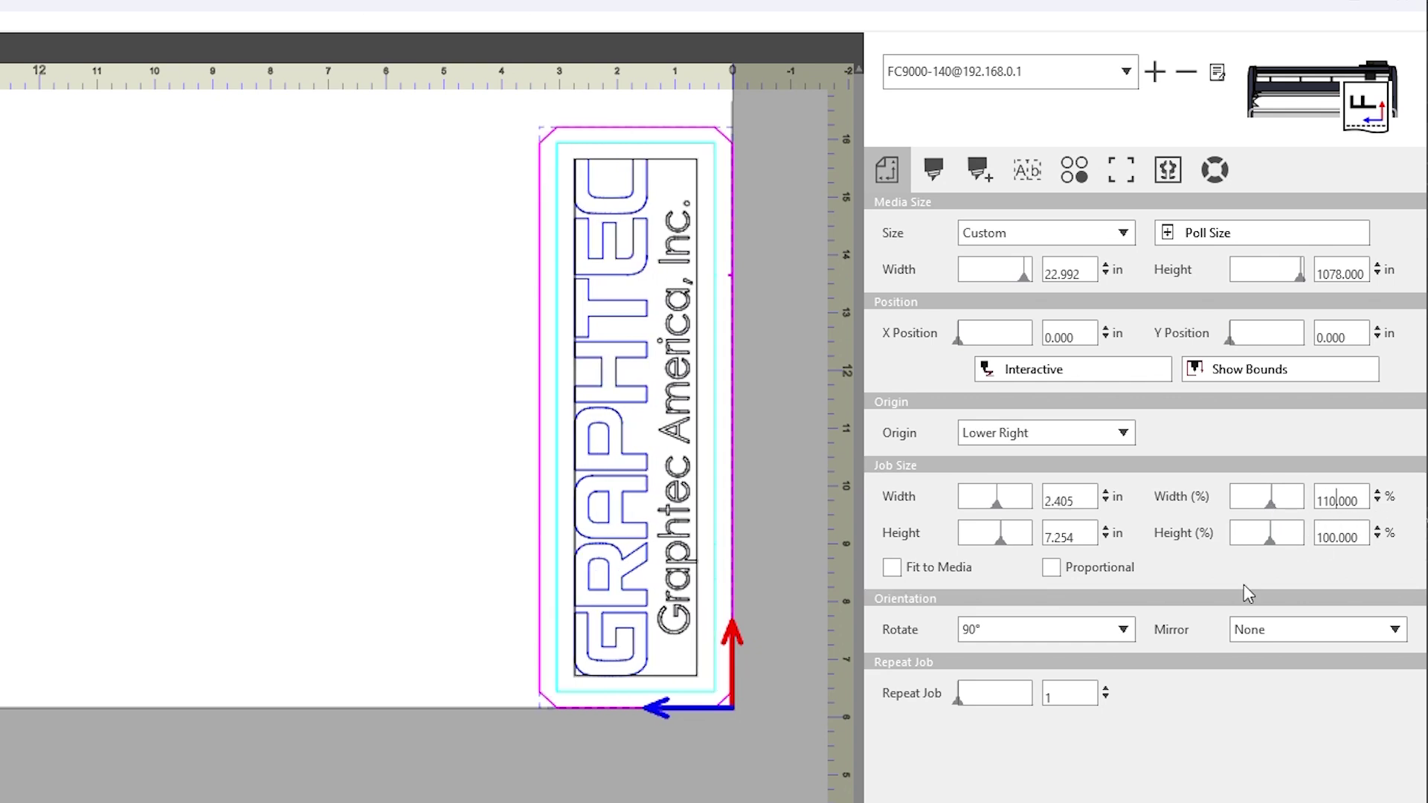
{"action": "left_click_drag", "start_coordinate": [1366, 503], "coordinate": [1305, 506]}
{"action": "type", "text": "100."}
Rotate the logo to 0°, try Mirror Horizontal, then set Mirror back to None.
{"action": "left_click", "coordinate": [1128, 631]}
{"action": "left_click", "coordinate": [1065, 655]}
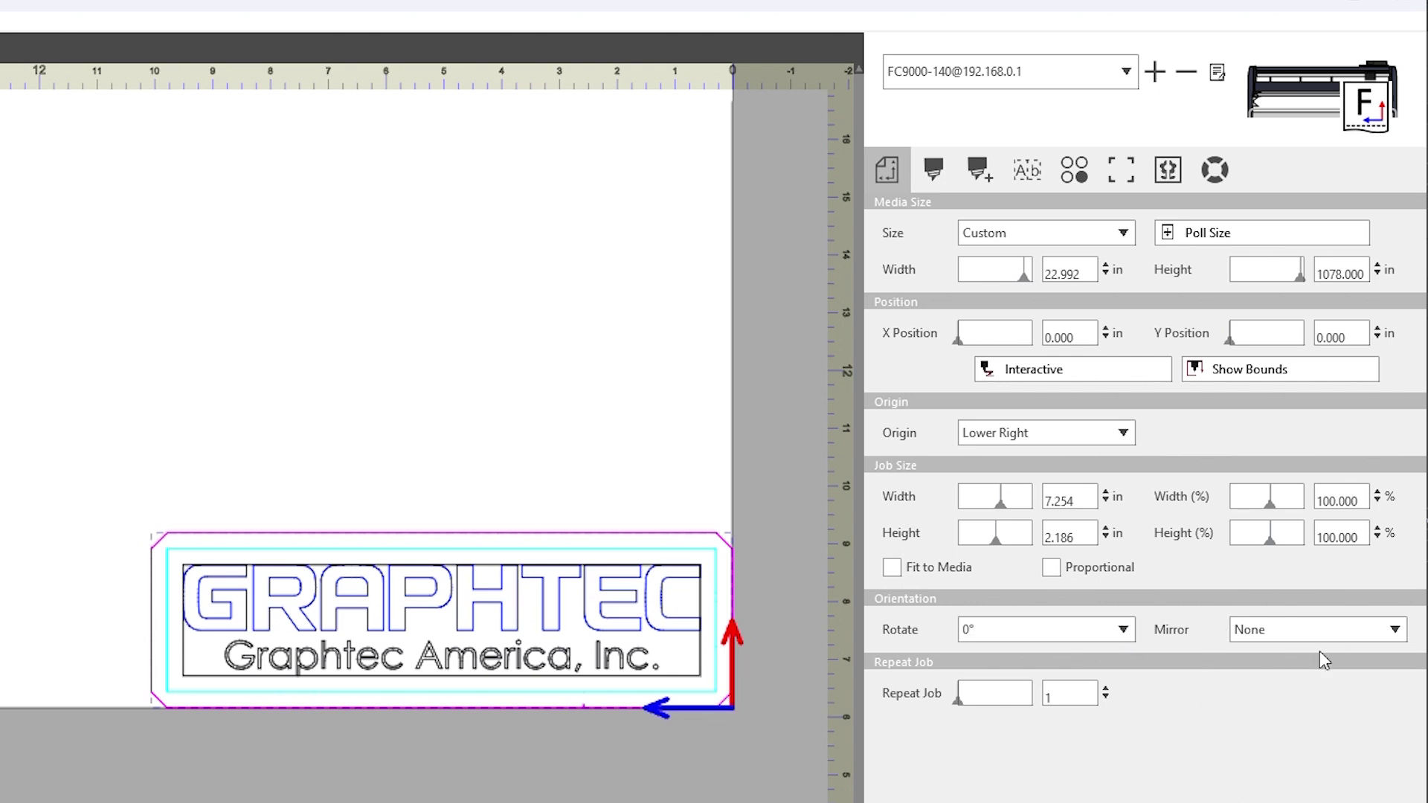
{"action": "left_click", "coordinate": [1361, 630]}
{"action": "left_click", "coordinate": [1303, 680]}
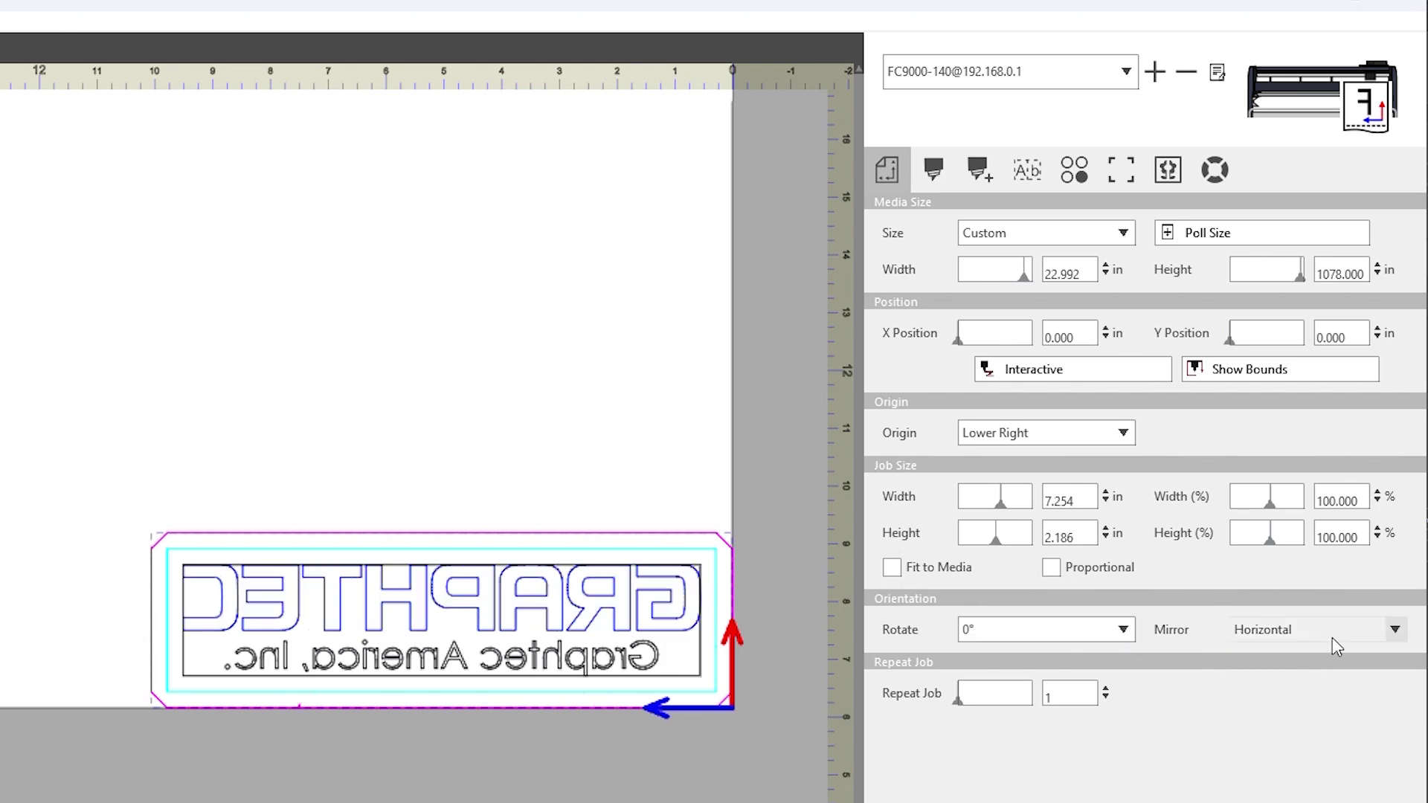
{"action": "left_click", "coordinate": [1332, 637]}
{"action": "left_click", "coordinate": [1285, 656]}
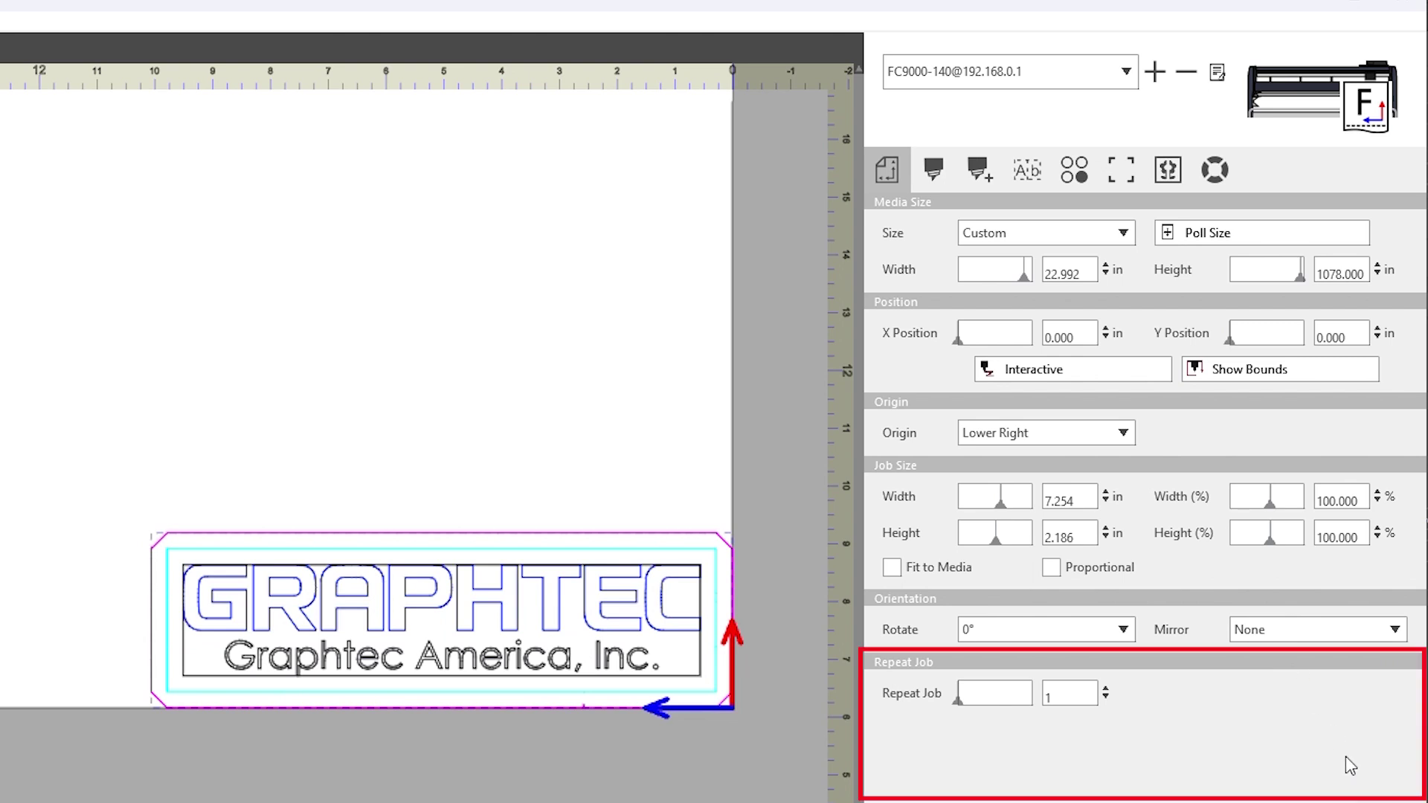
Open Driver Options and switch the path list from By Color to By Layer.
{"action": "left_click", "coordinate": [933, 173]}
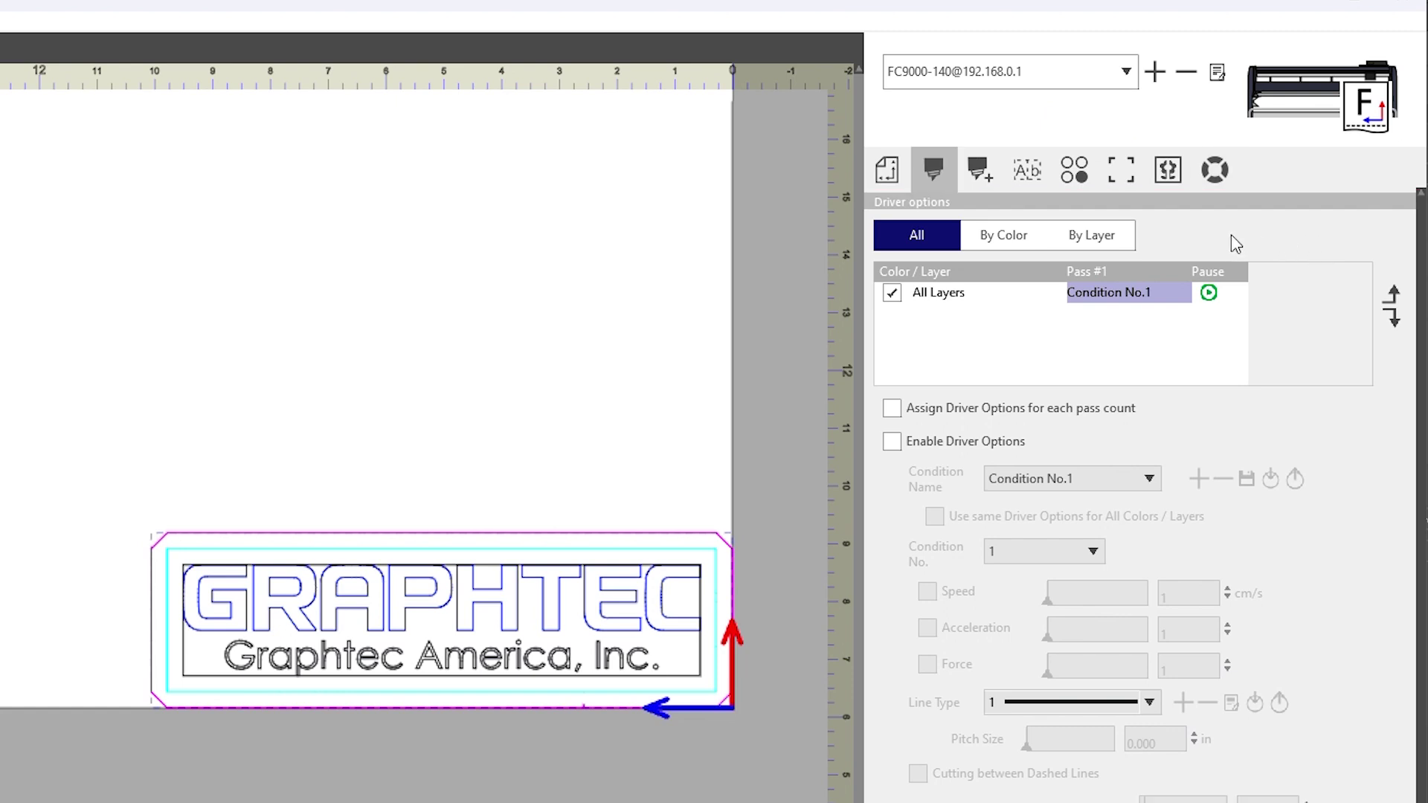
{"action": "left_click", "coordinate": [982, 243]}
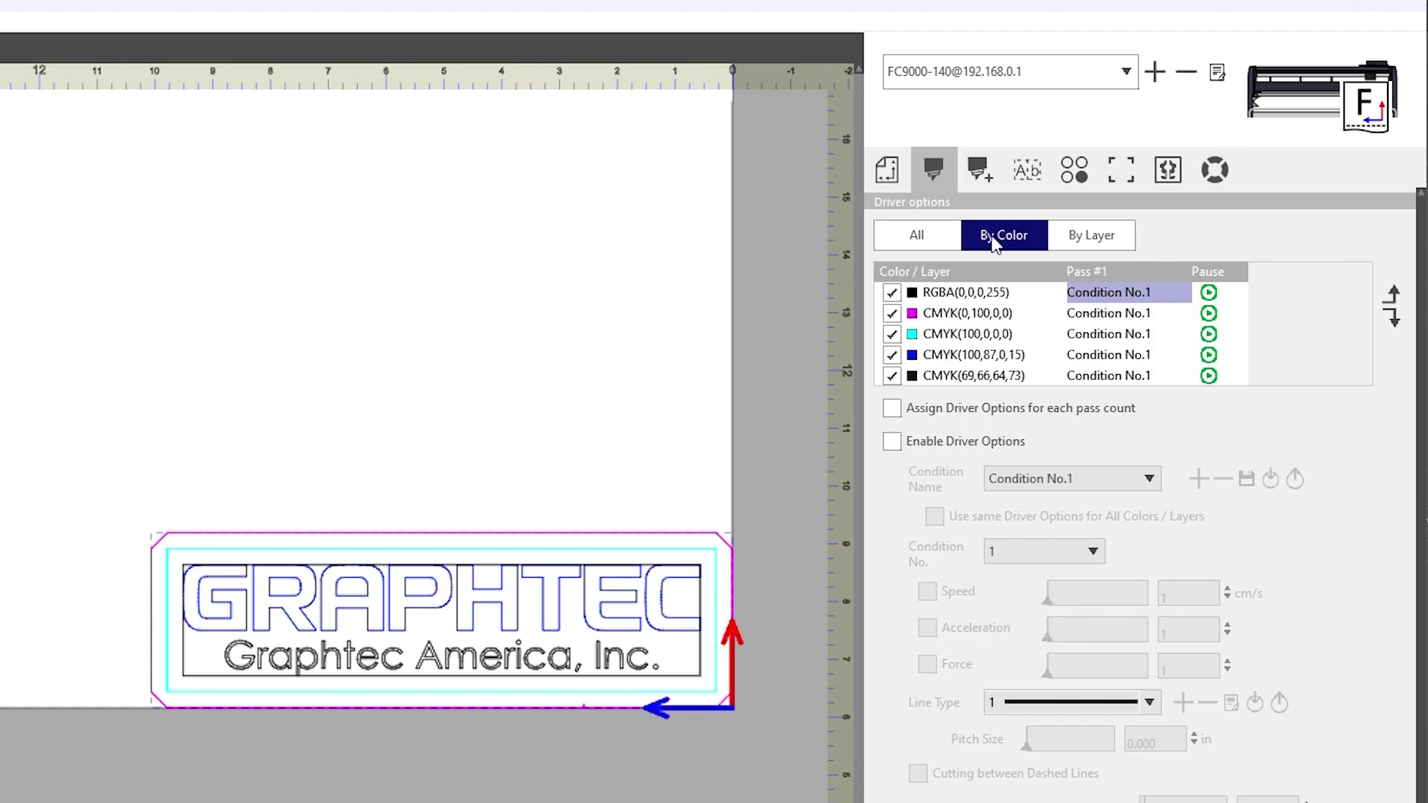
{"action": "left_click", "coordinate": [1111, 239]}
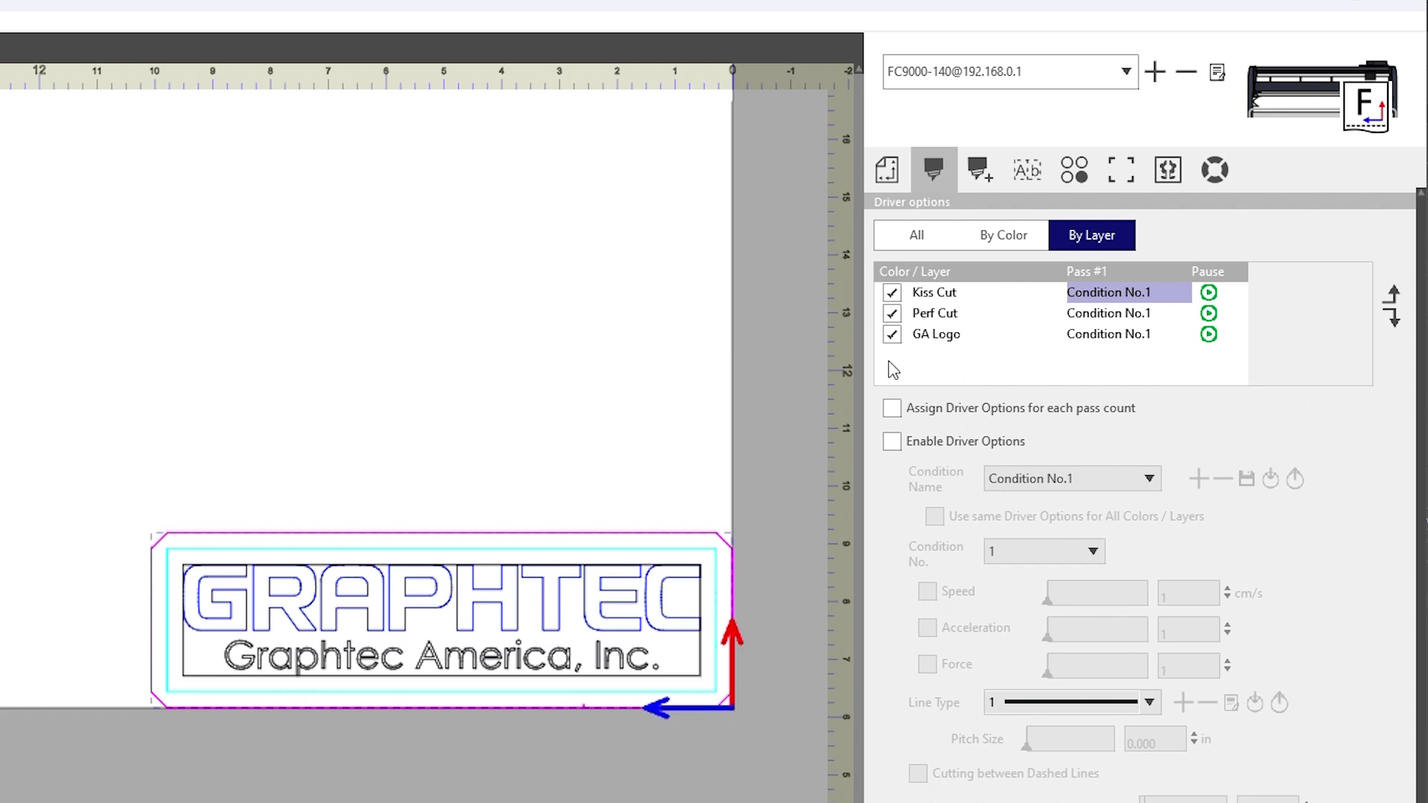
Uncheck the GA Logo layer, move it up the order, then return it to the bottom.
{"action": "left_click", "coordinate": [893, 336]}
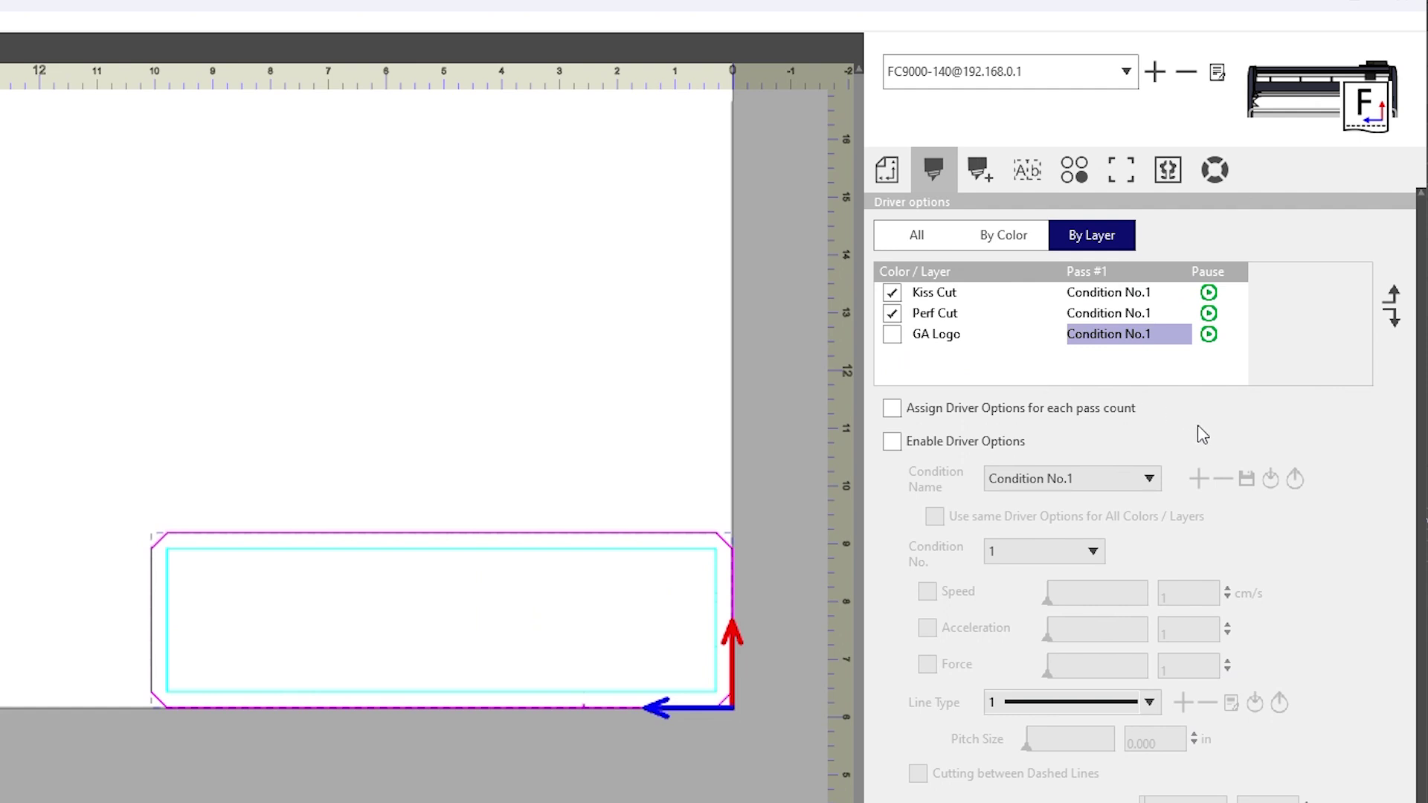
{"action": "left_click", "coordinate": [1392, 297]}
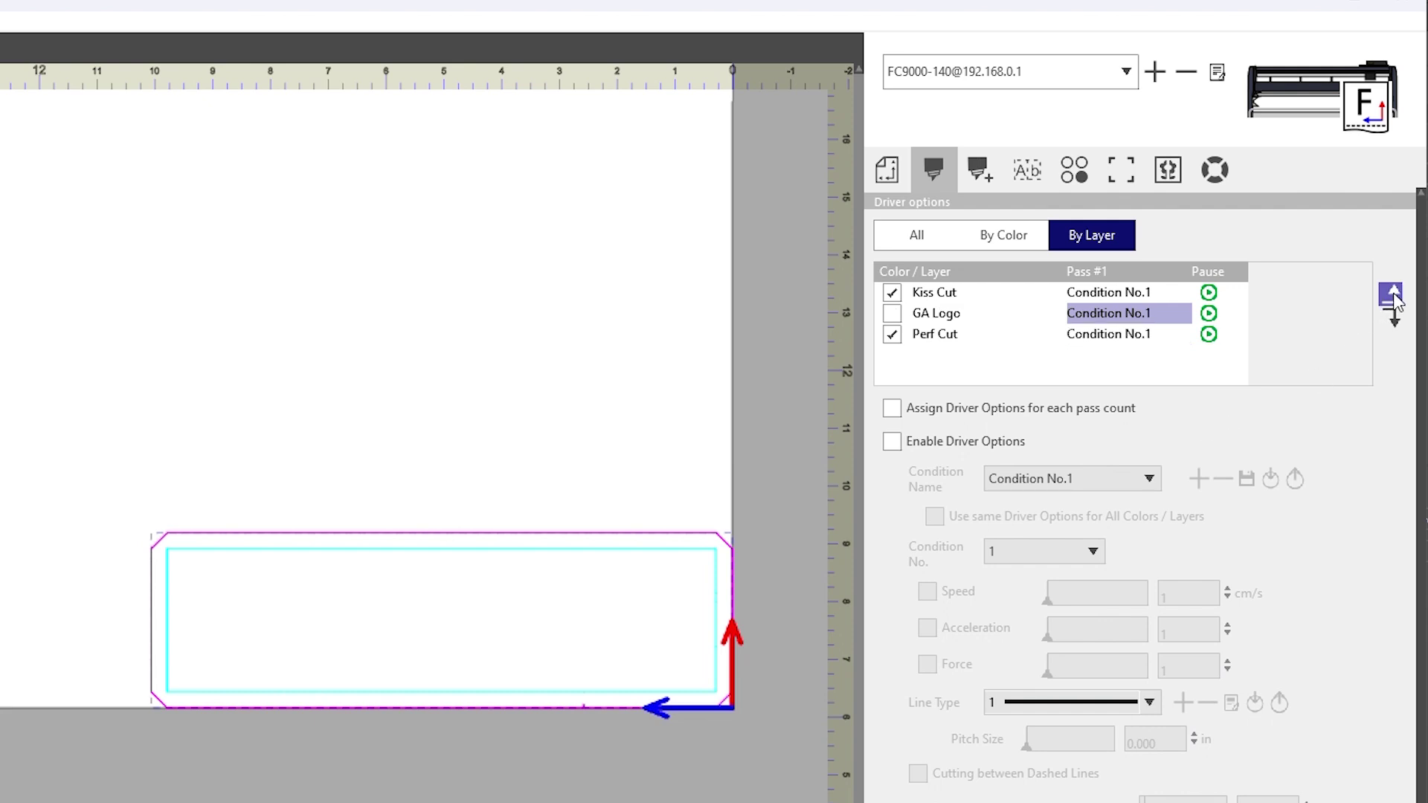
{"action": "left_click", "coordinate": [1394, 296]}
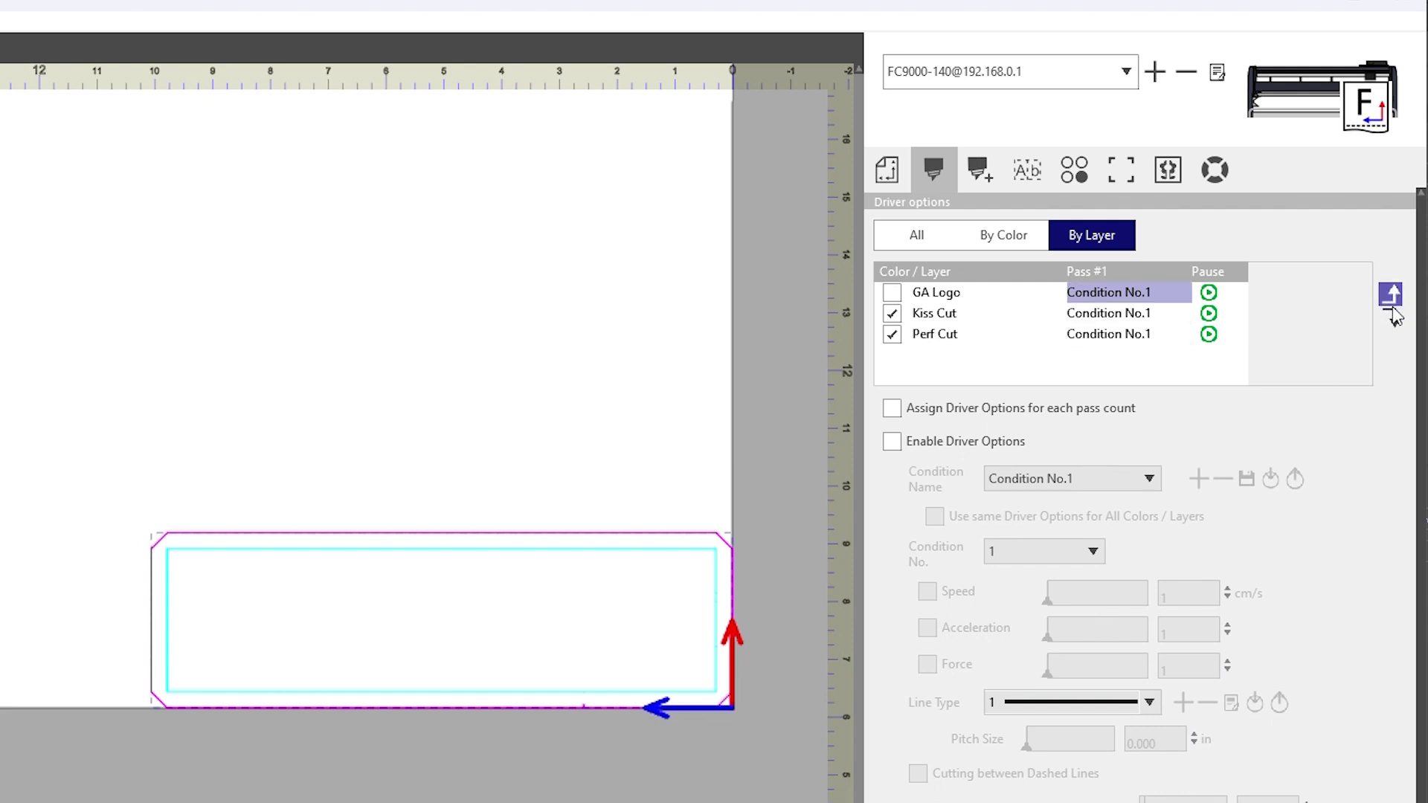
{"action": "left_click", "coordinate": [1393, 318]}
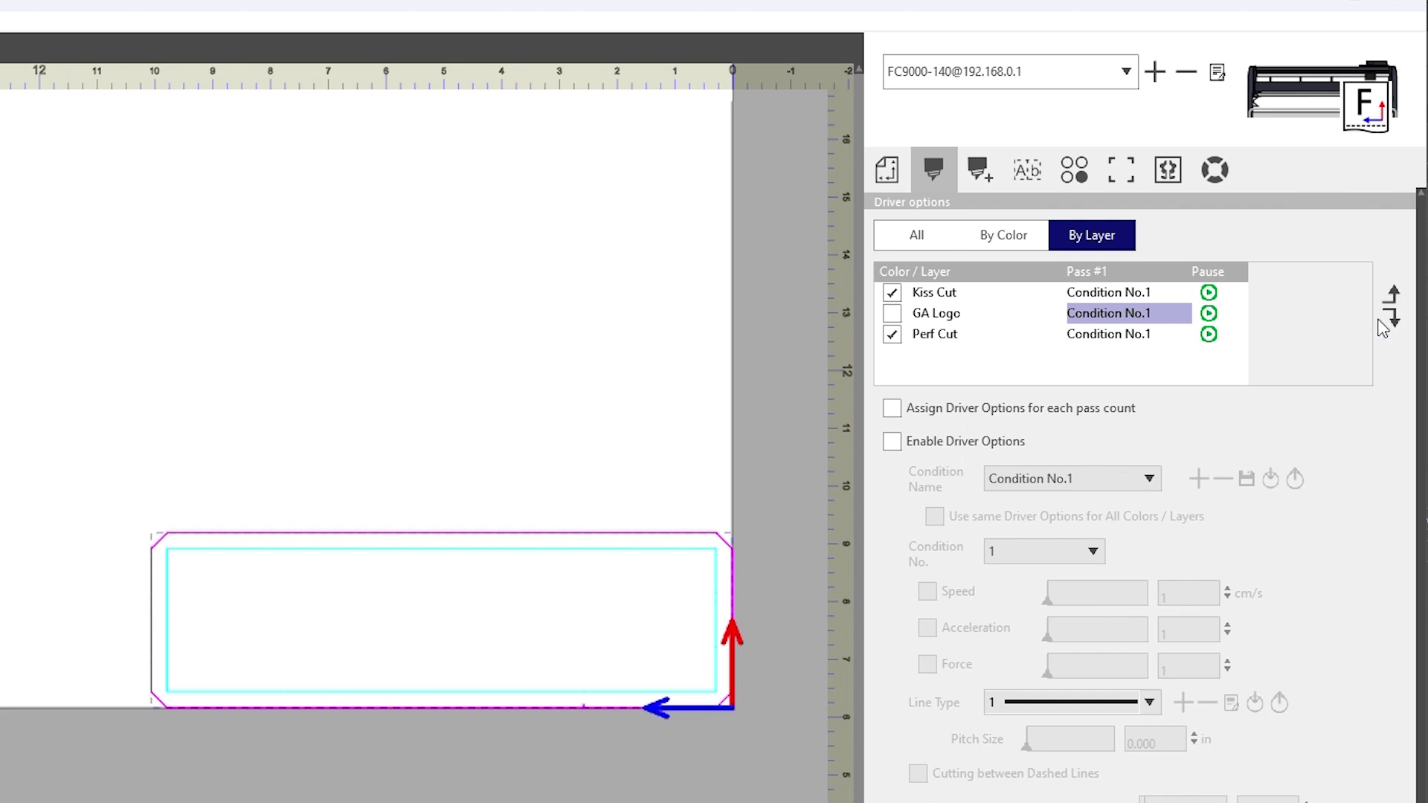
{"action": "left_click", "coordinate": [1394, 318]}
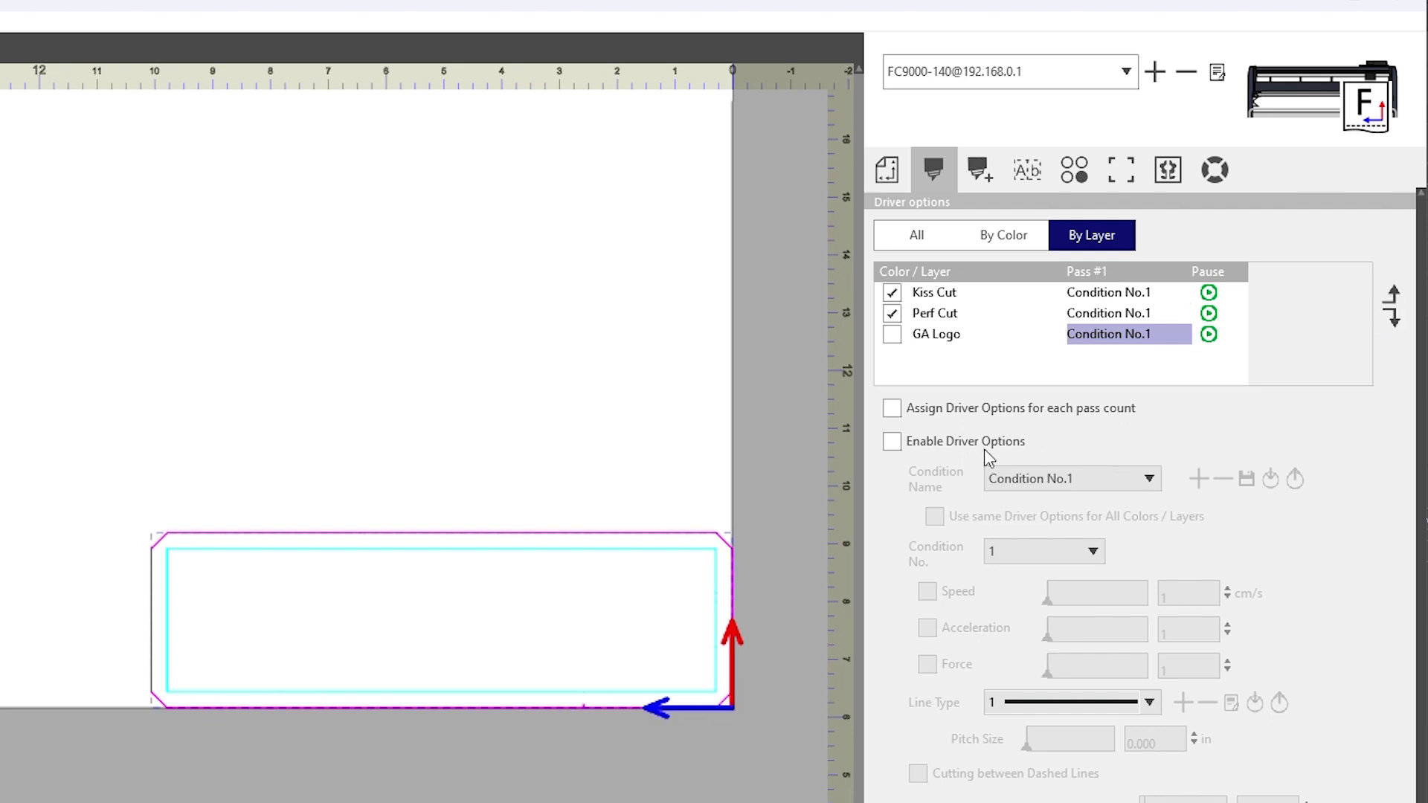
Enable Driver Options and keep the Kiss Cut layer on Condition No.1.
{"action": "left_click", "coordinate": [892, 441]}
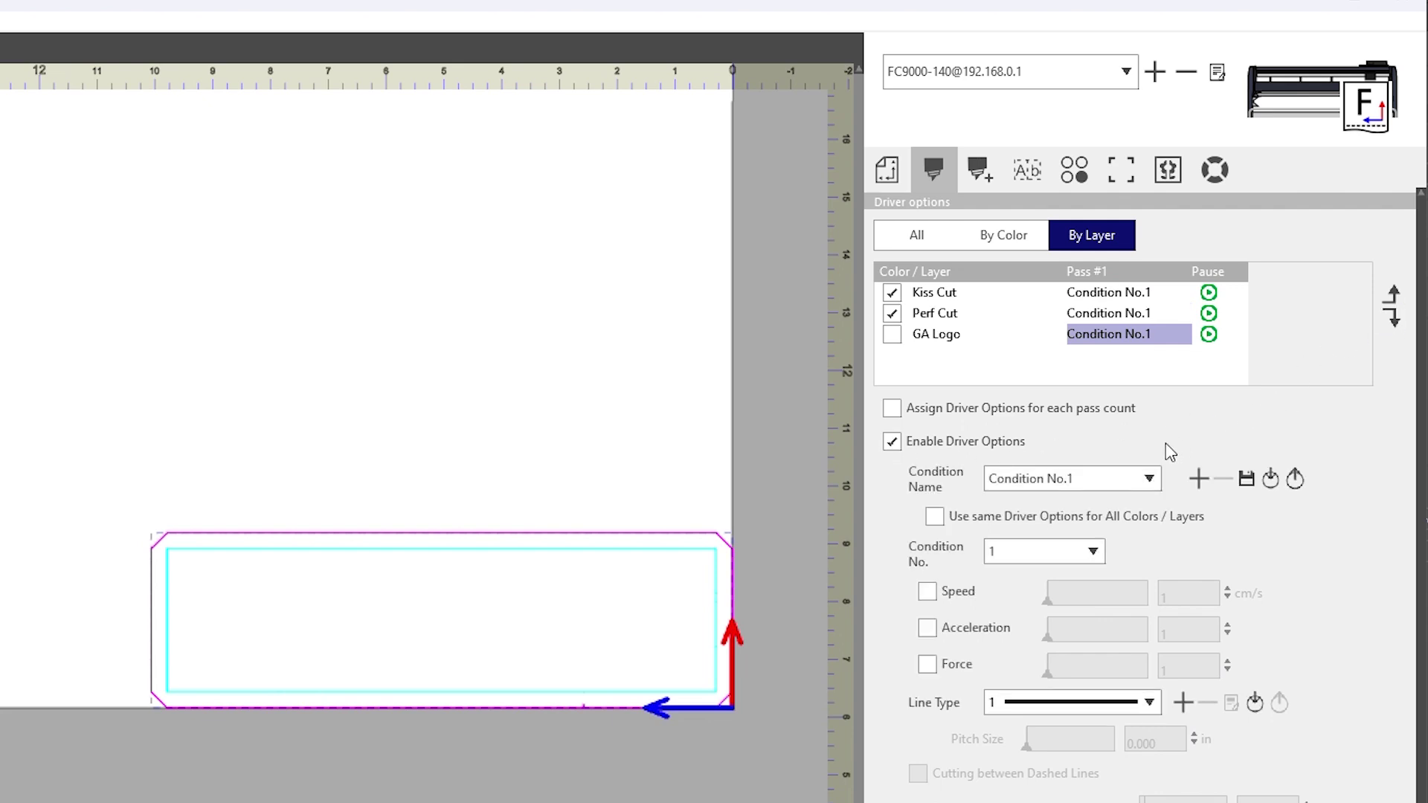
{"action": "left_click", "coordinate": [1150, 479]}
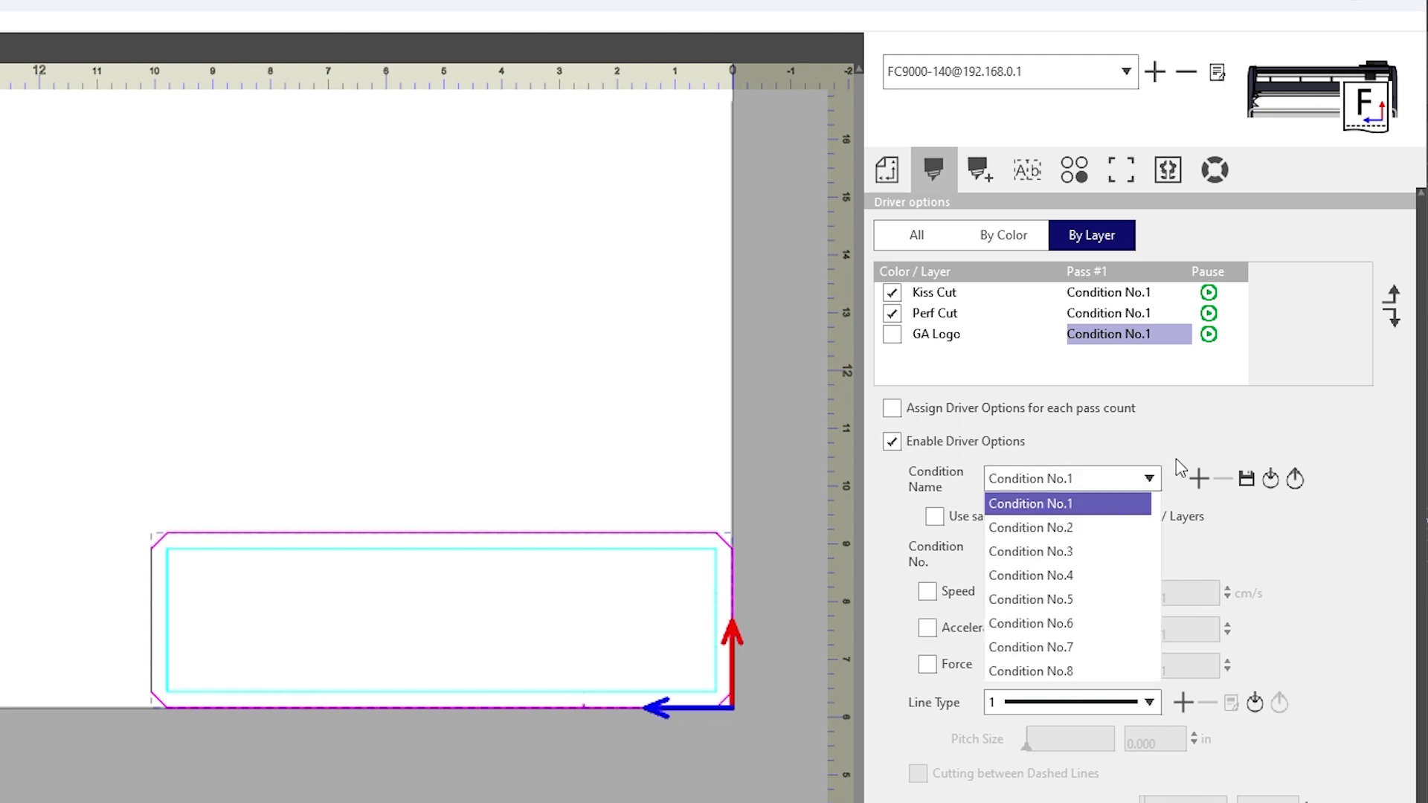
{"action": "left_click", "coordinate": [1202, 418]}
{"action": "left_click", "coordinate": [1091, 291]}
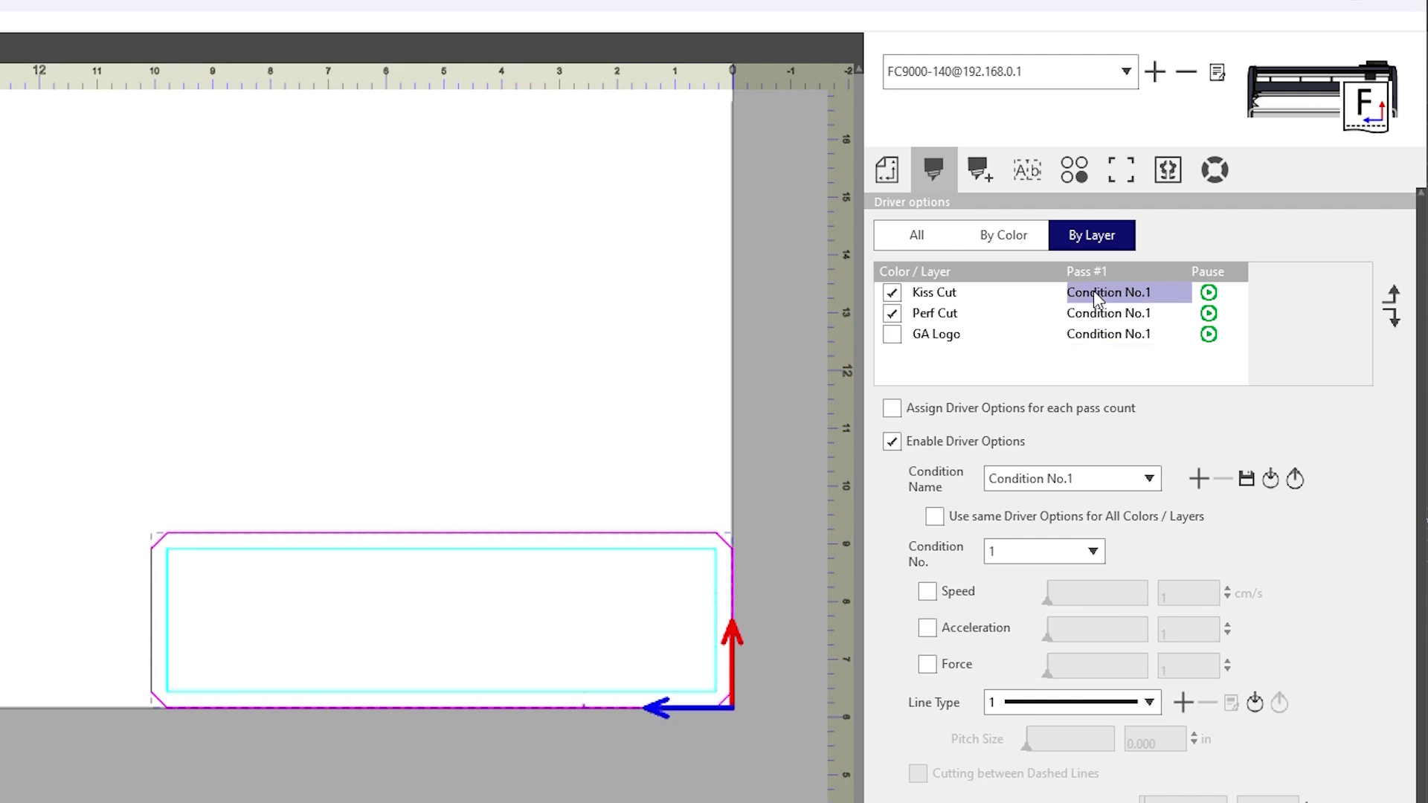
{"action": "left_click", "coordinate": [1148, 479]}
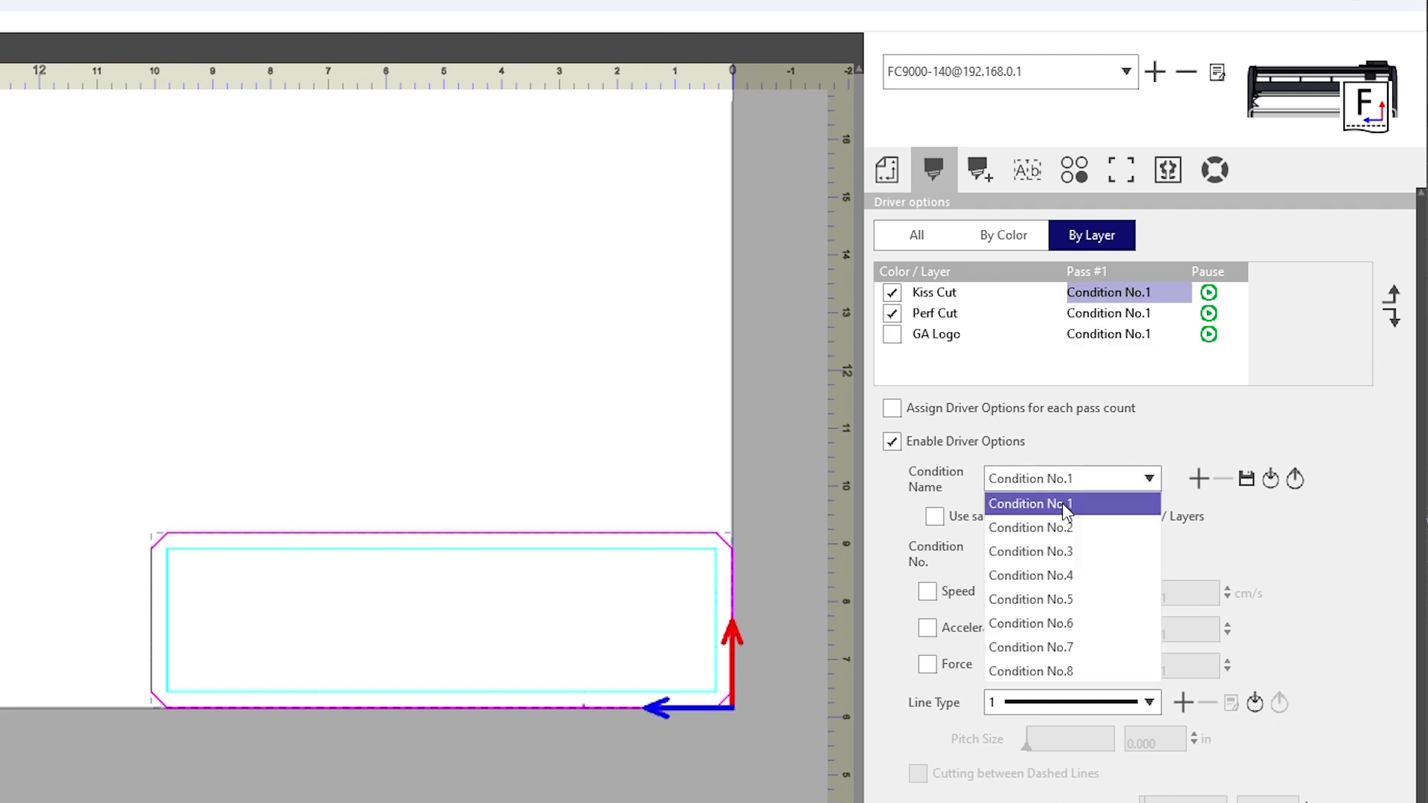
{"action": "left_click", "coordinate": [1062, 503]}
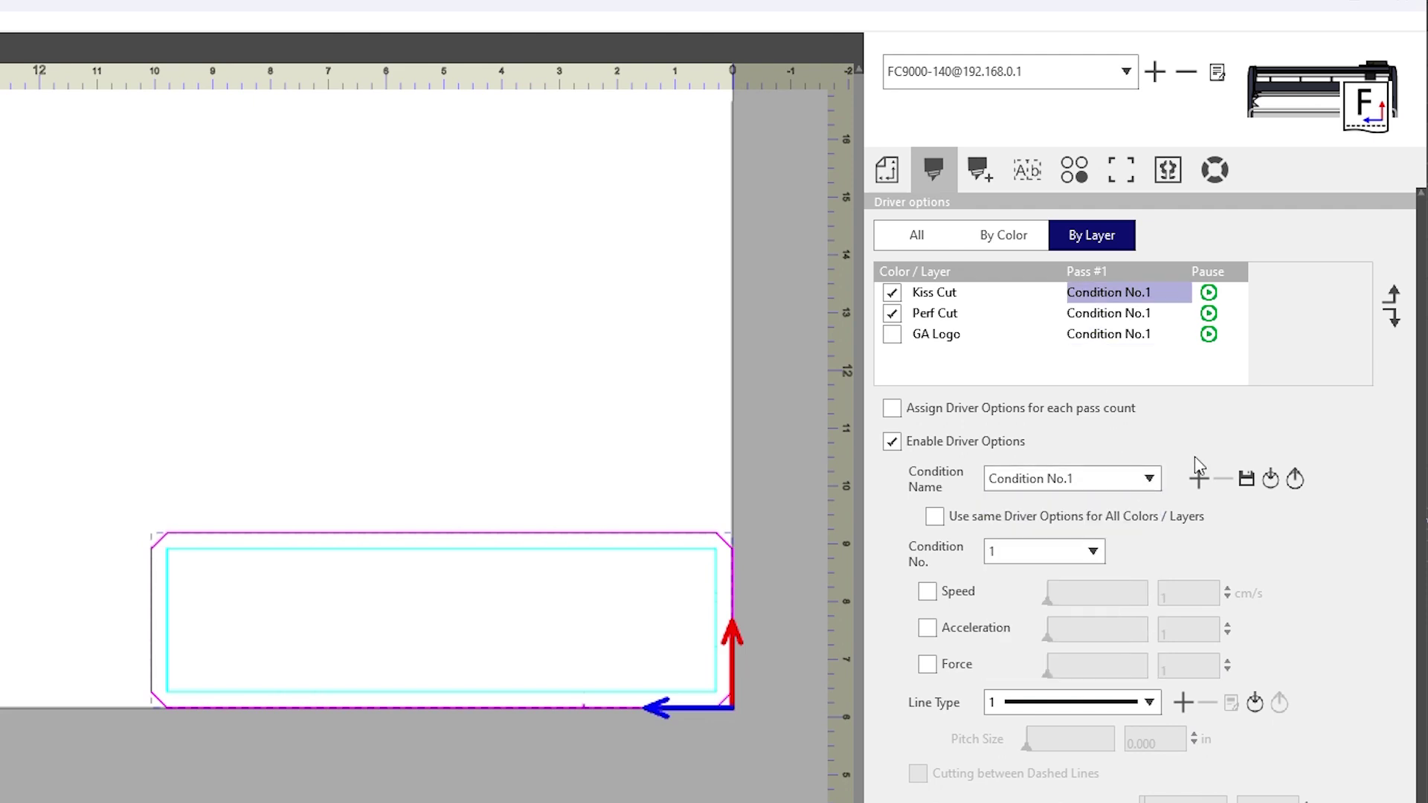
Assign Condition No.2 to the Perf Cut layer's Pass #1.
{"action": "left_click", "coordinate": [1126, 319]}
{"action": "left_click", "coordinate": [1132, 482]}
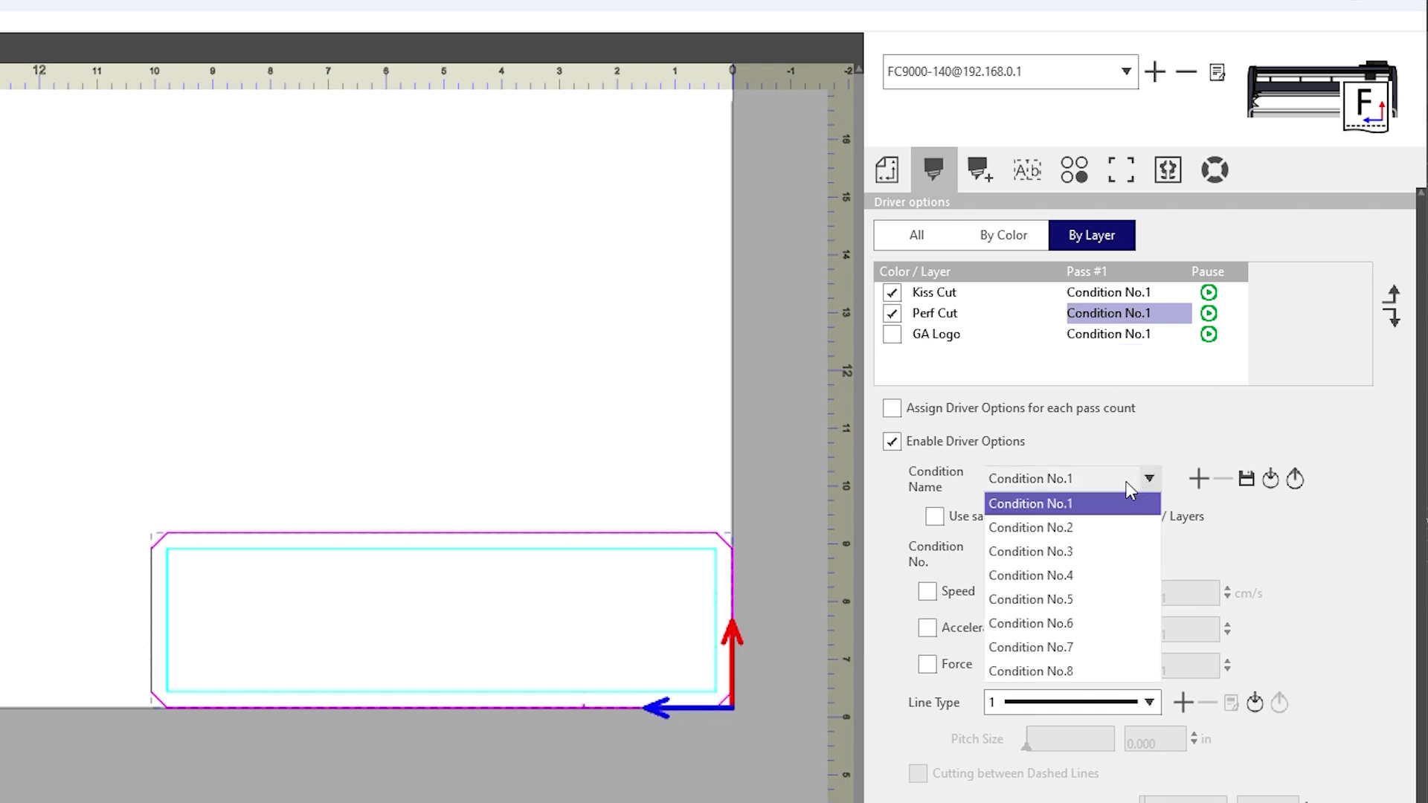
{"action": "left_click", "coordinate": [1071, 526]}
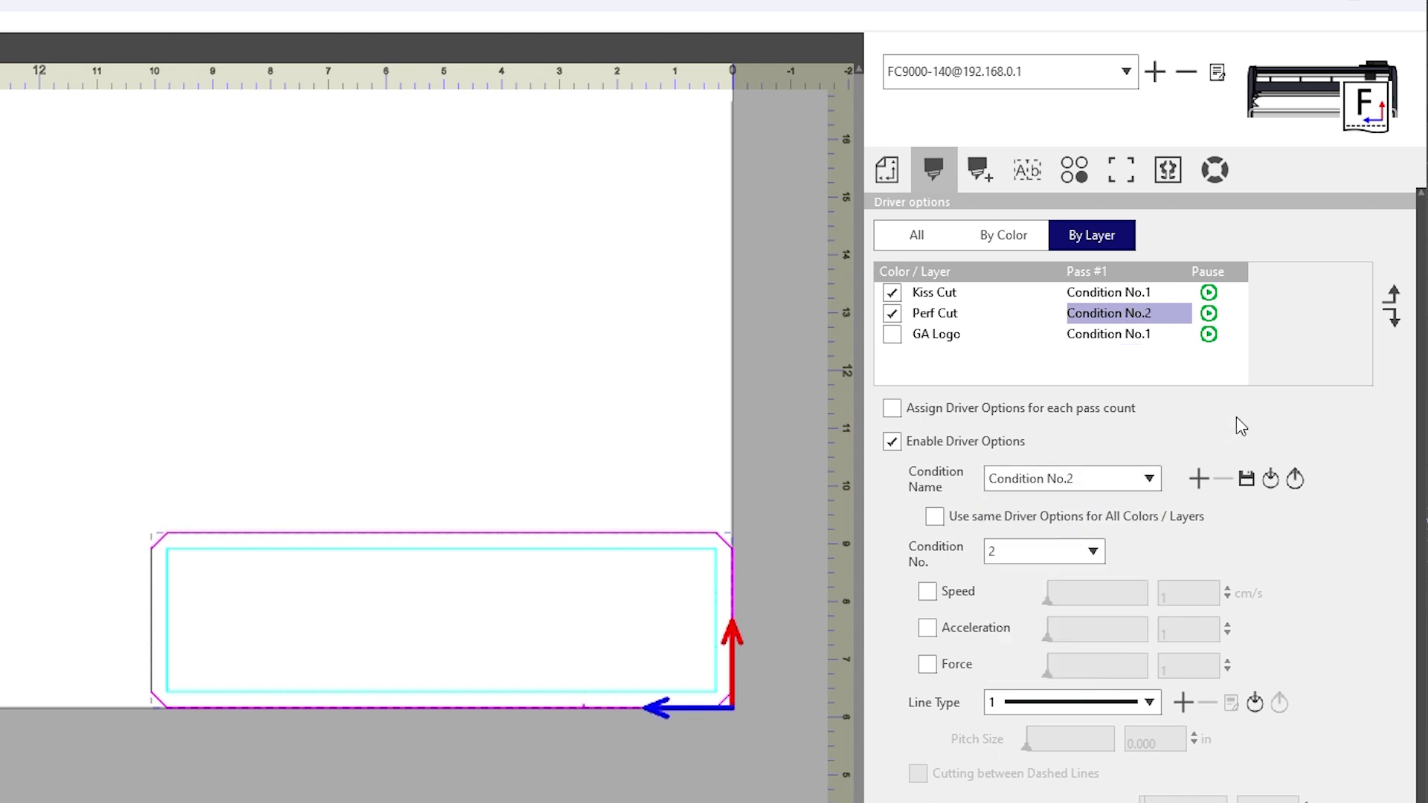